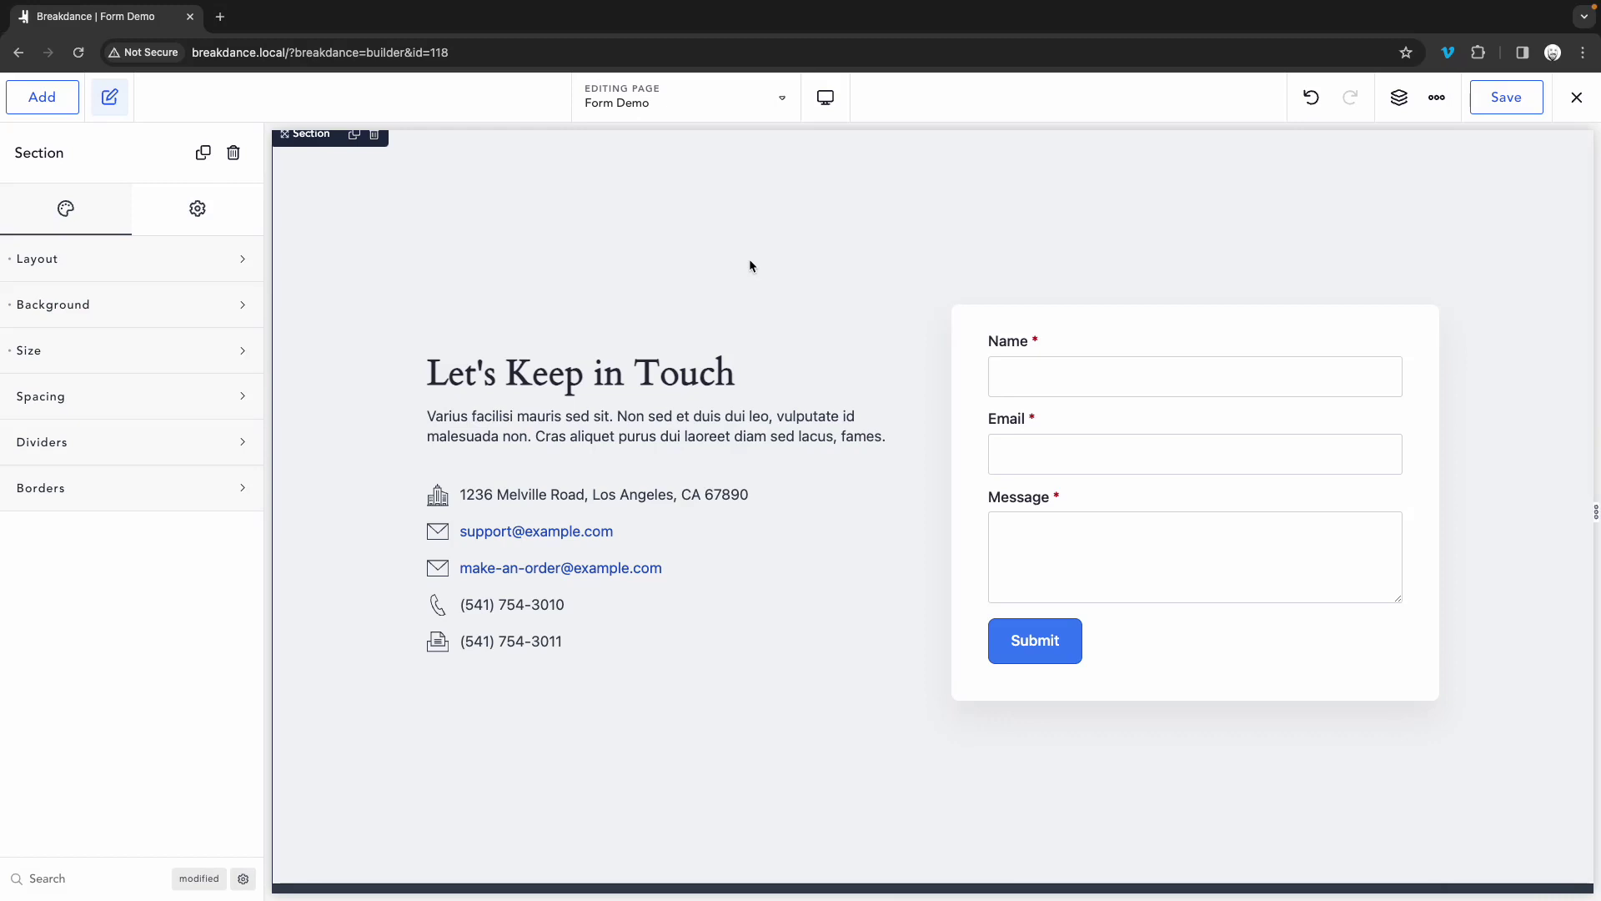
Turn on Hide Labels in the contact form's Style > Form > Fields > Advanced options
click(1076, 418)
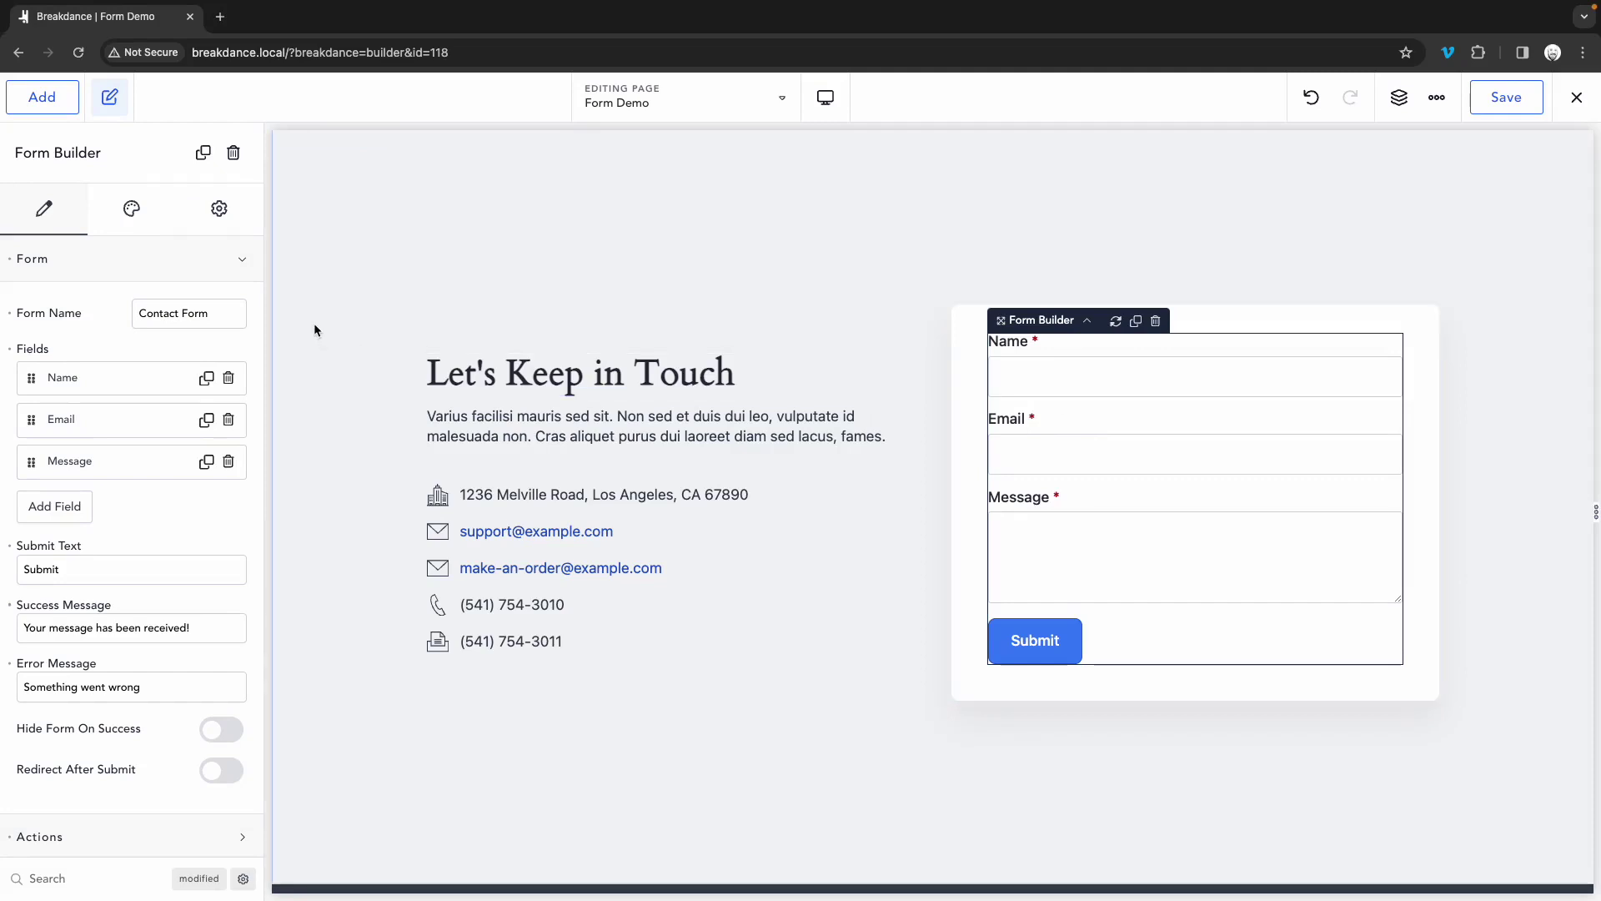
click(135, 212)
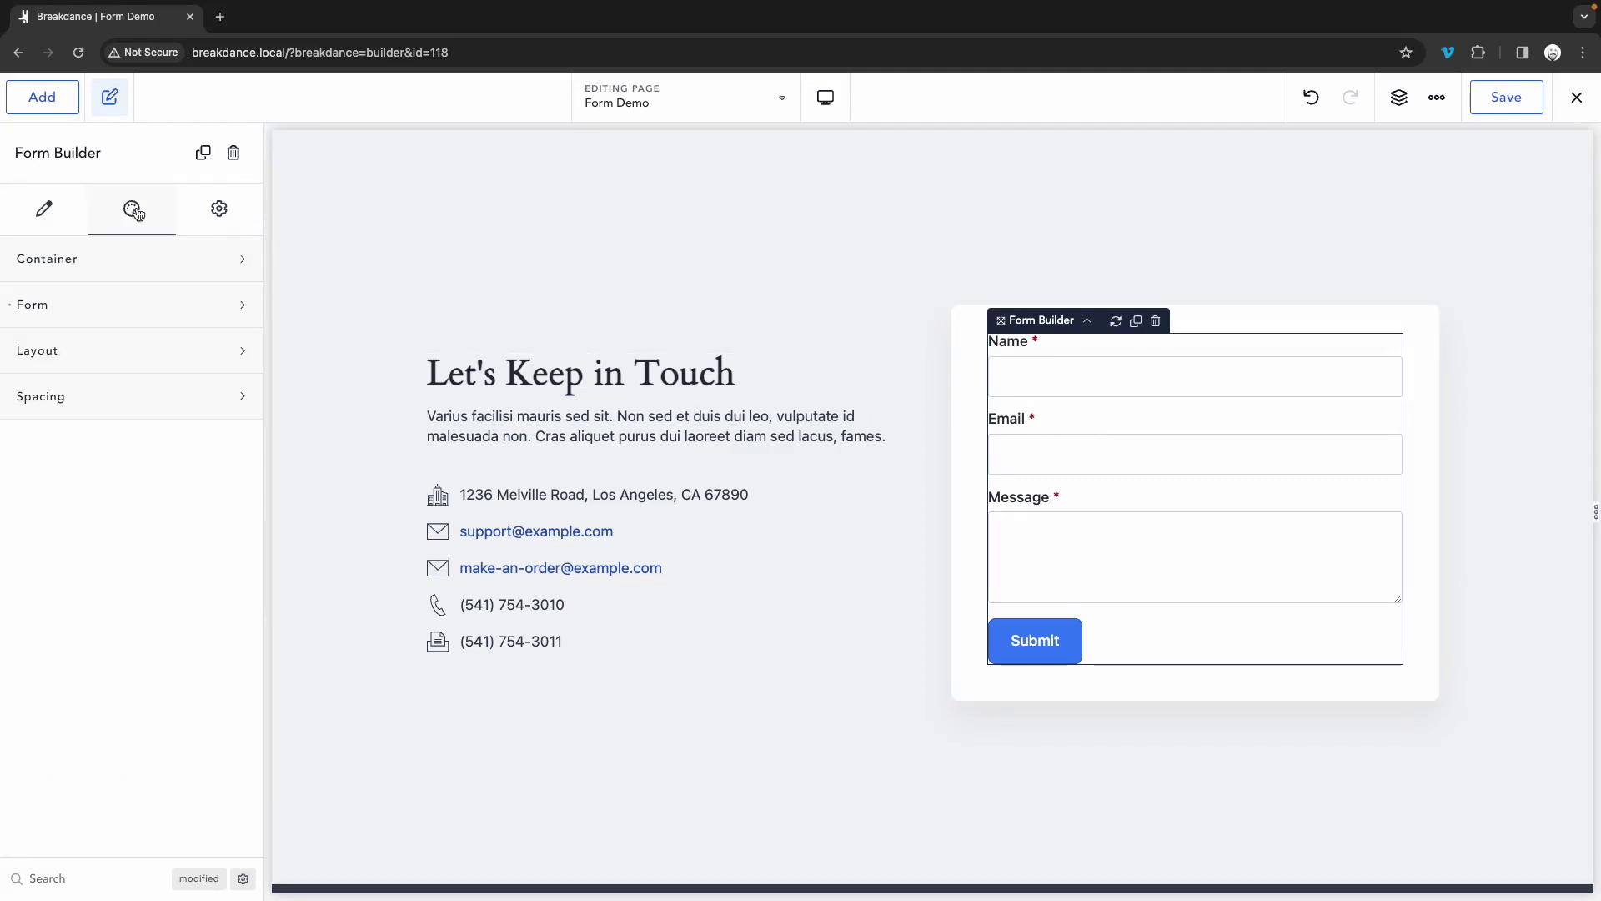
click(147, 304)
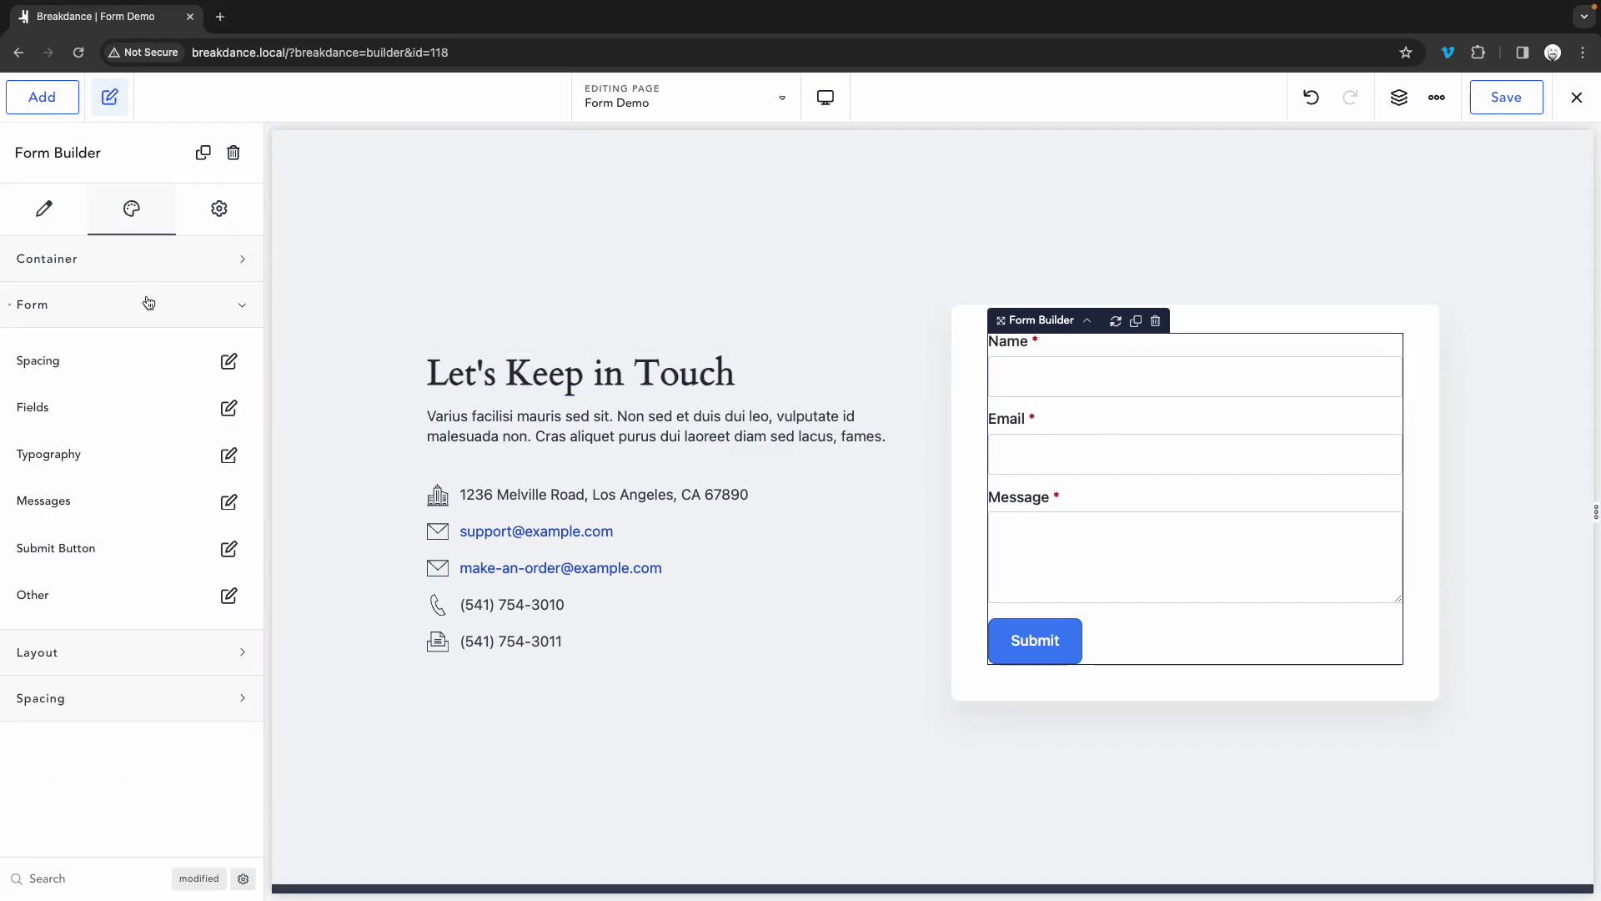
click(228, 408)
click(234, 767)
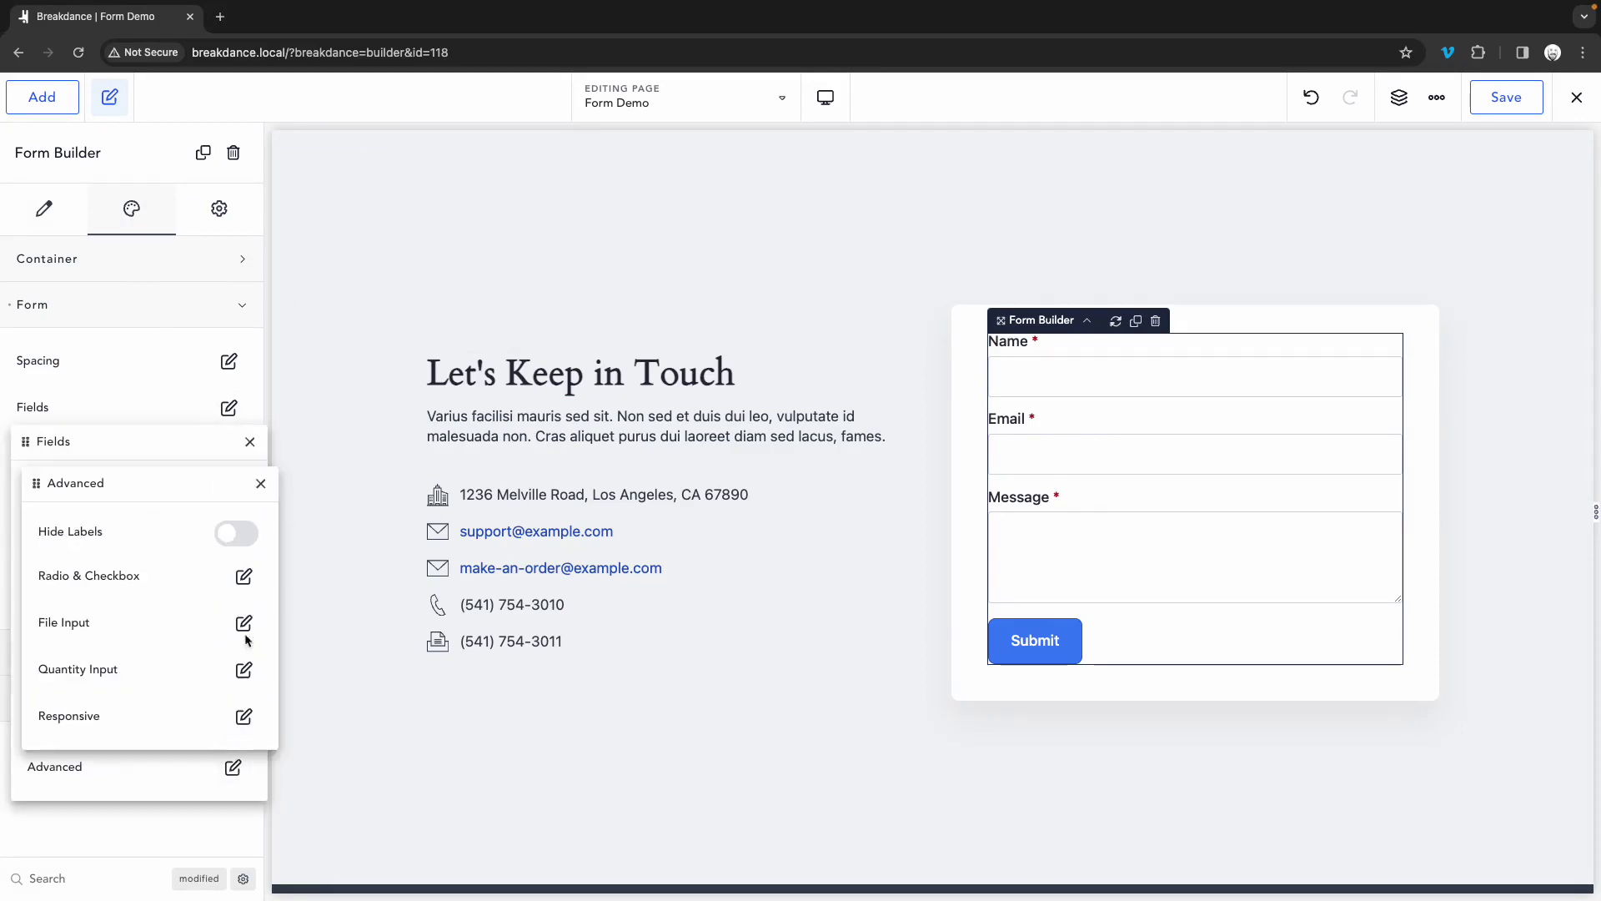
click(237, 535)
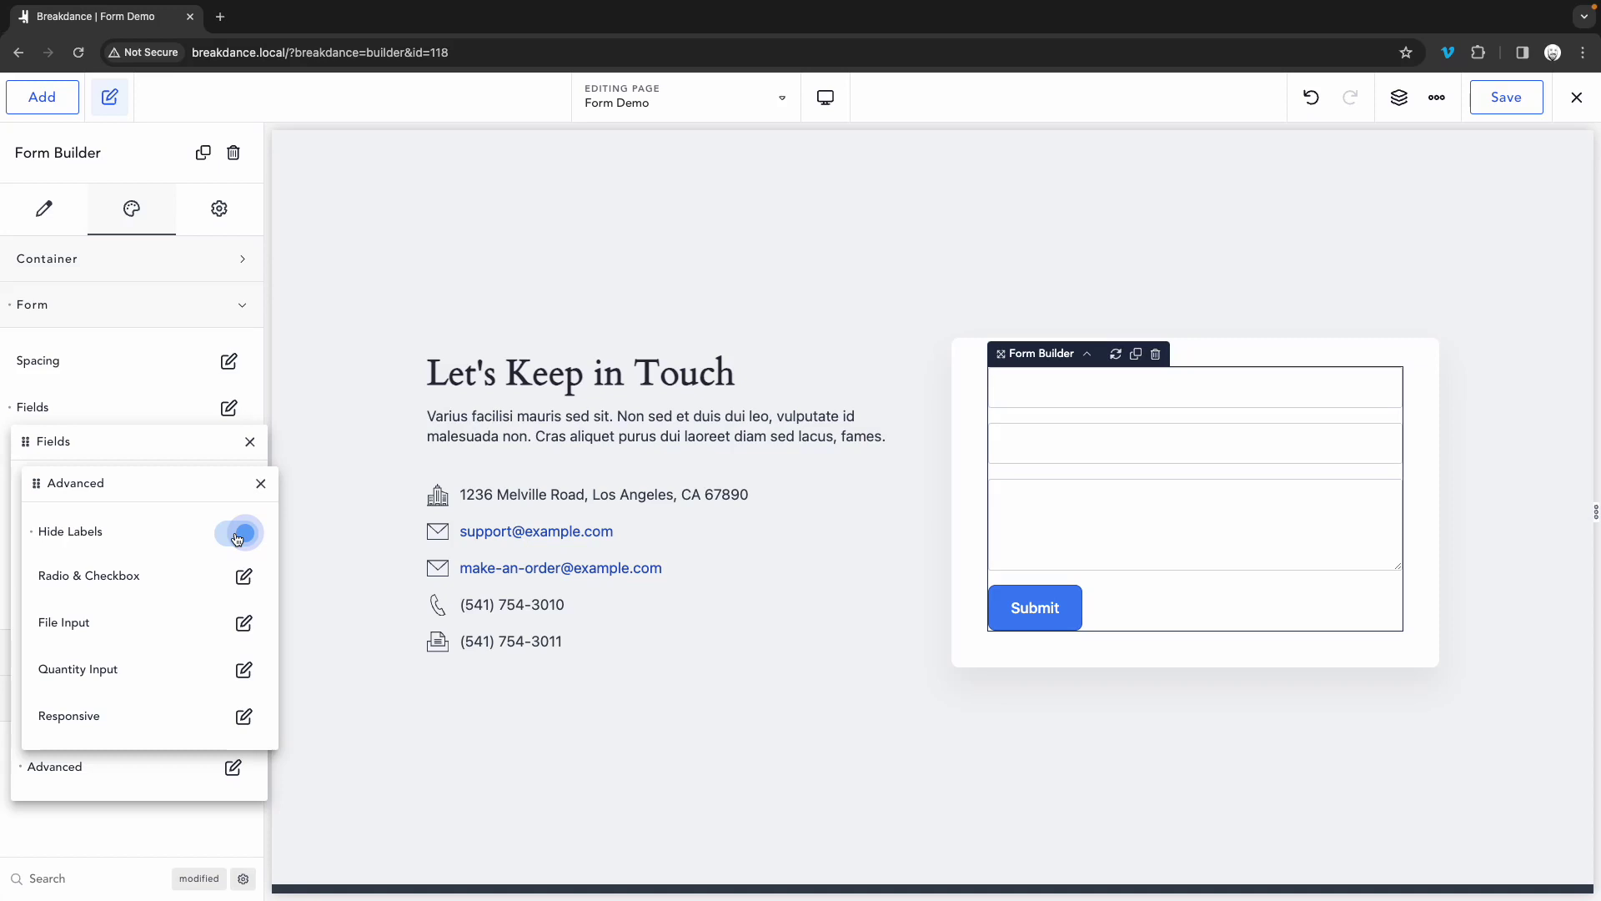
Close the Advanced field style popup
click(260, 484)
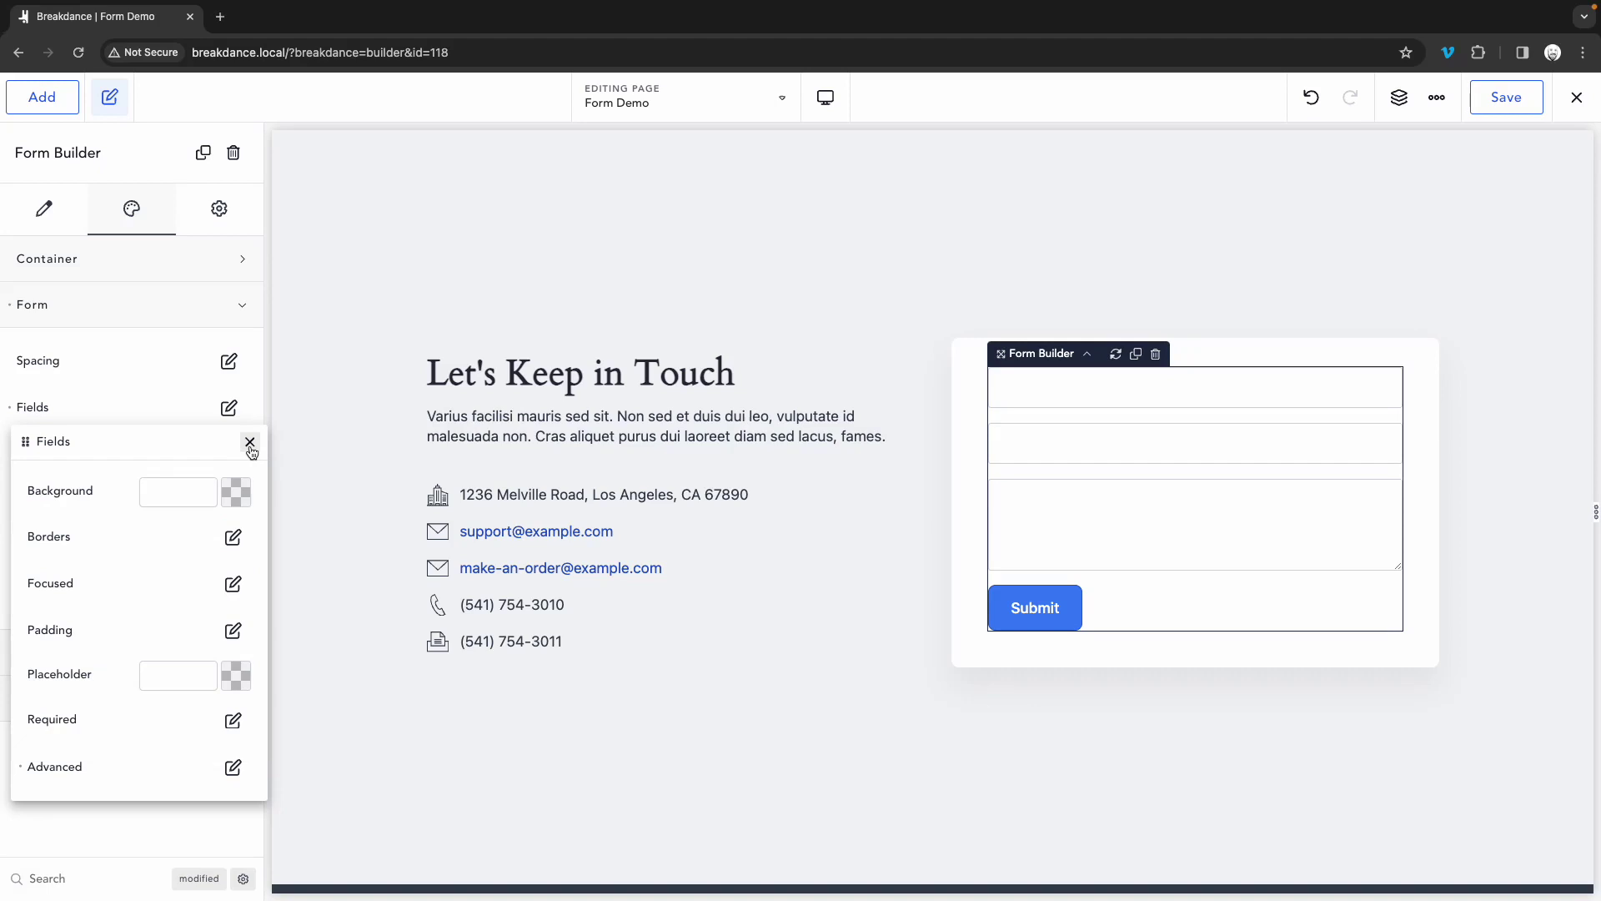
Open the Name field's Advanced settings in the Content tab, placed beside the form
click(250, 446)
click(47, 209)
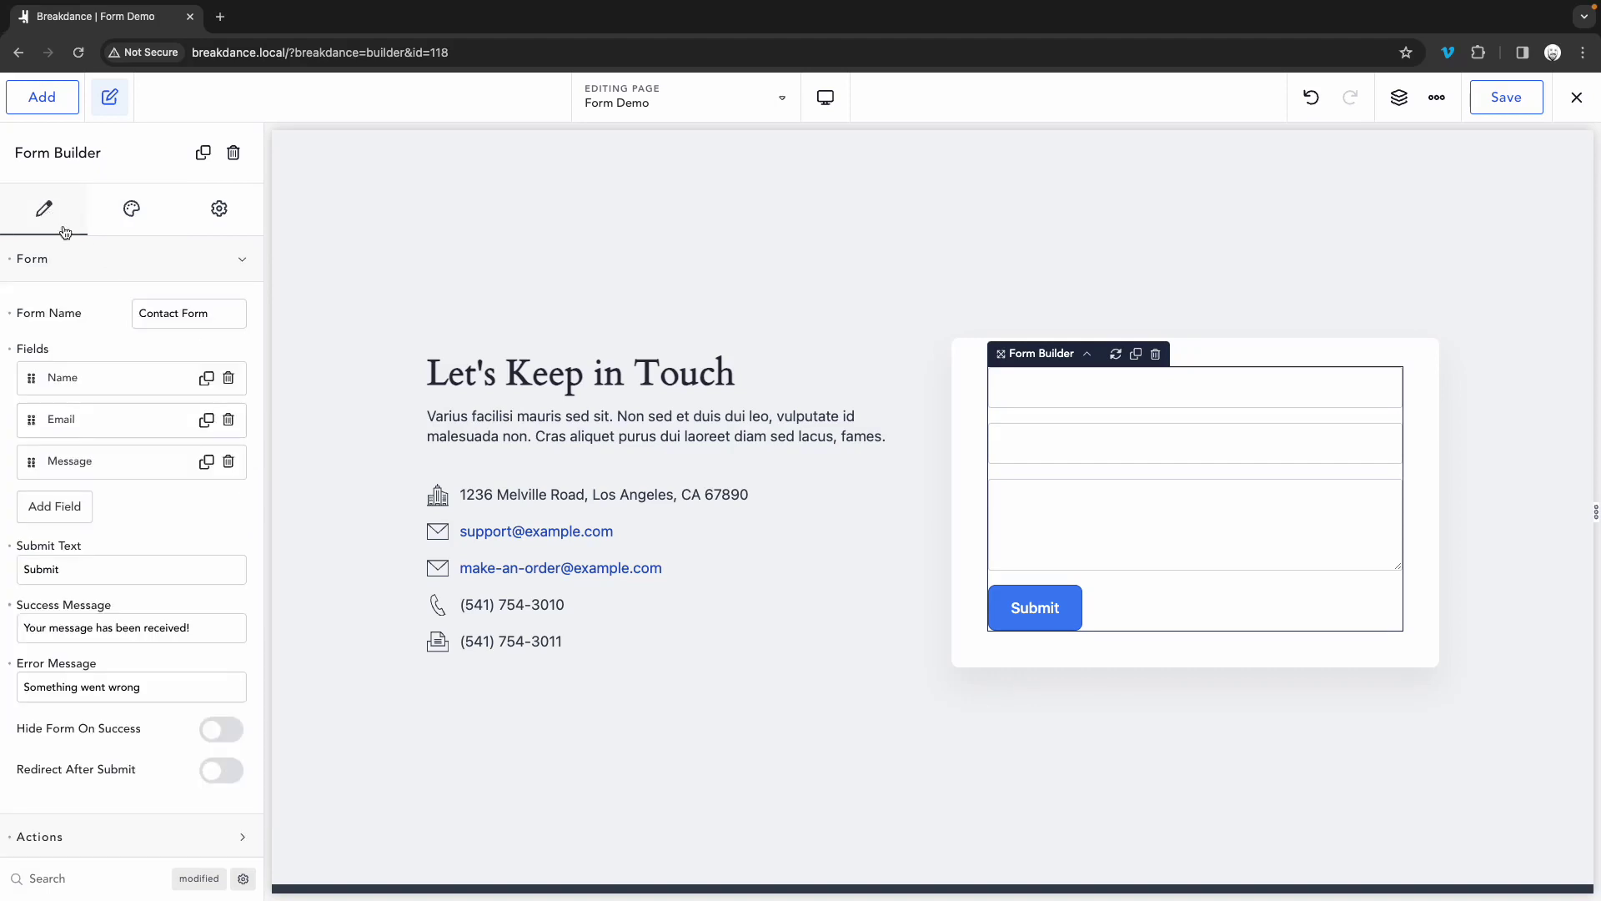
click(115, 379)
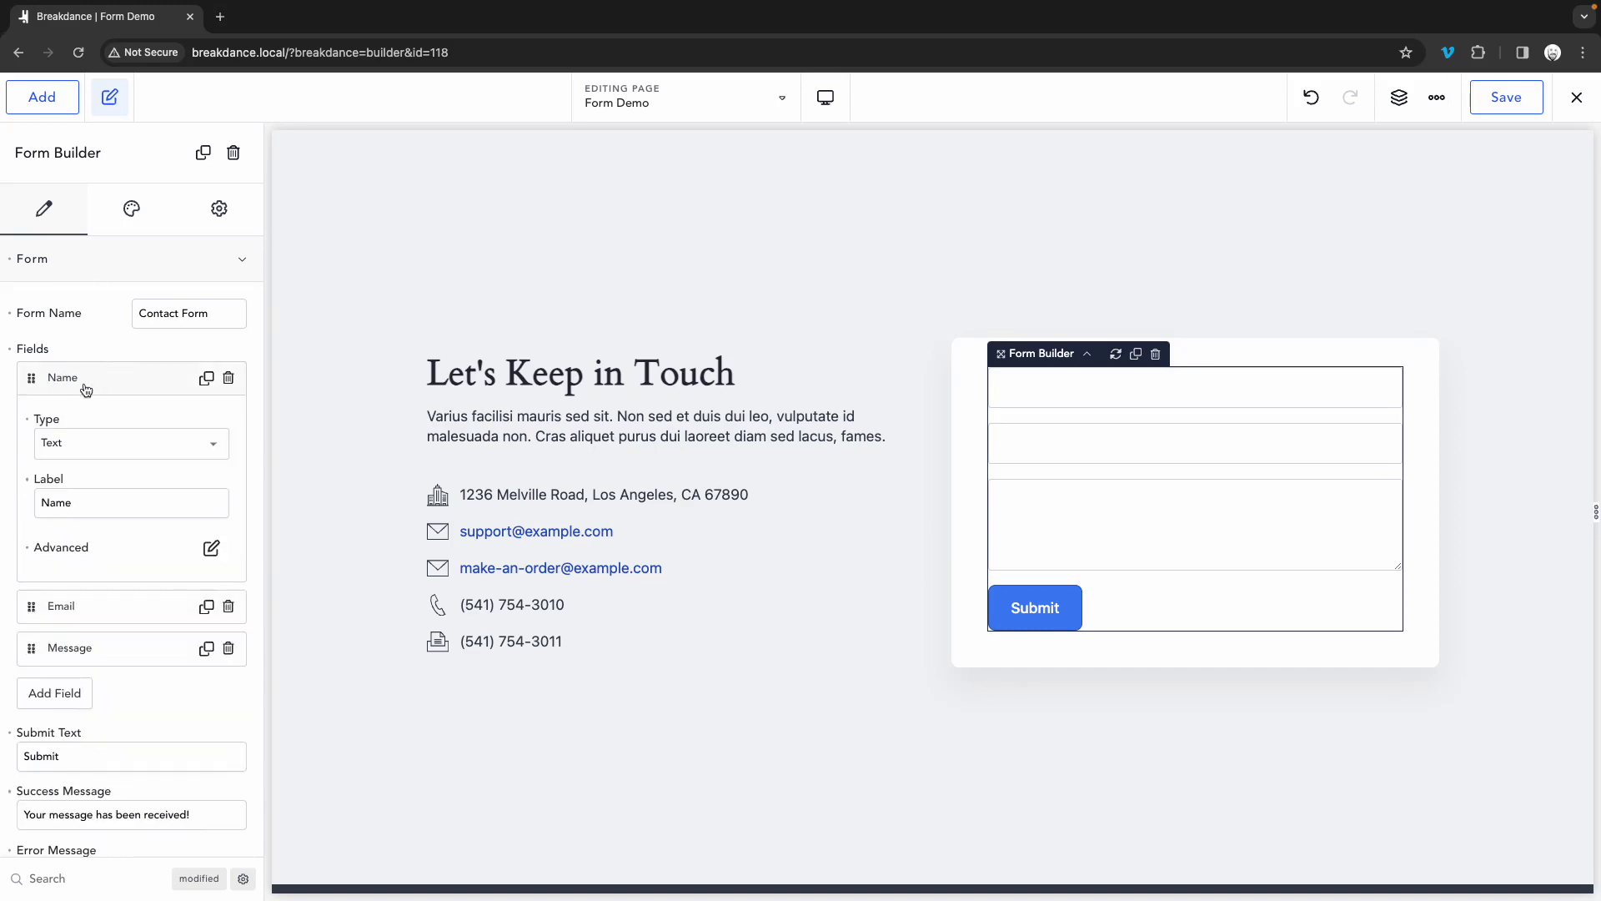
click(211, 548)
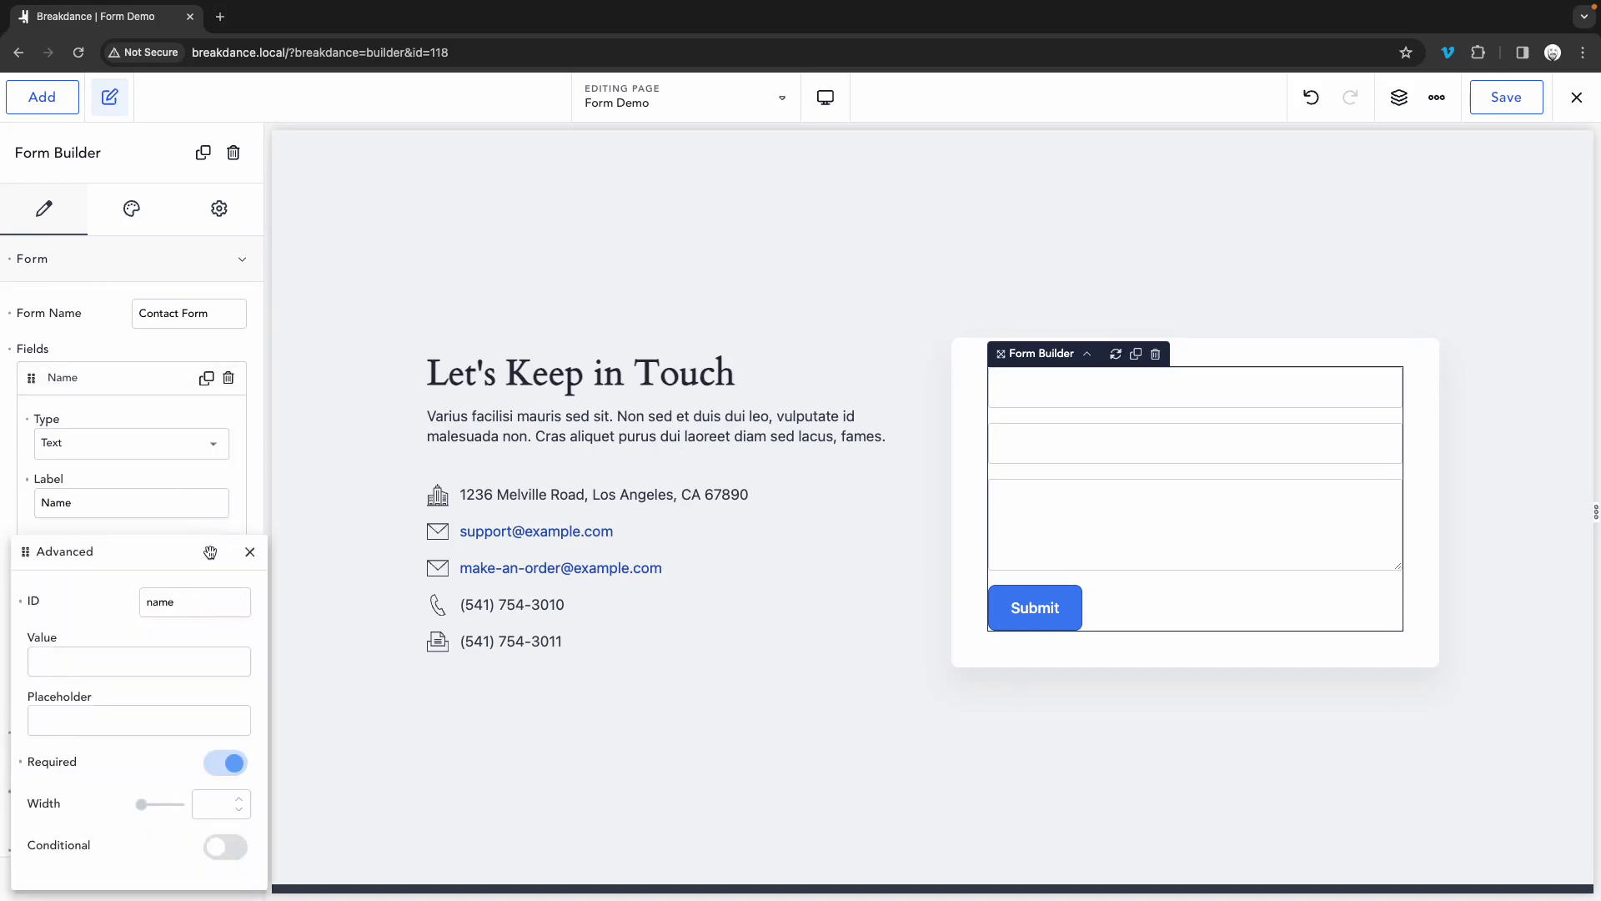
drag(188, 556, 471, 292)
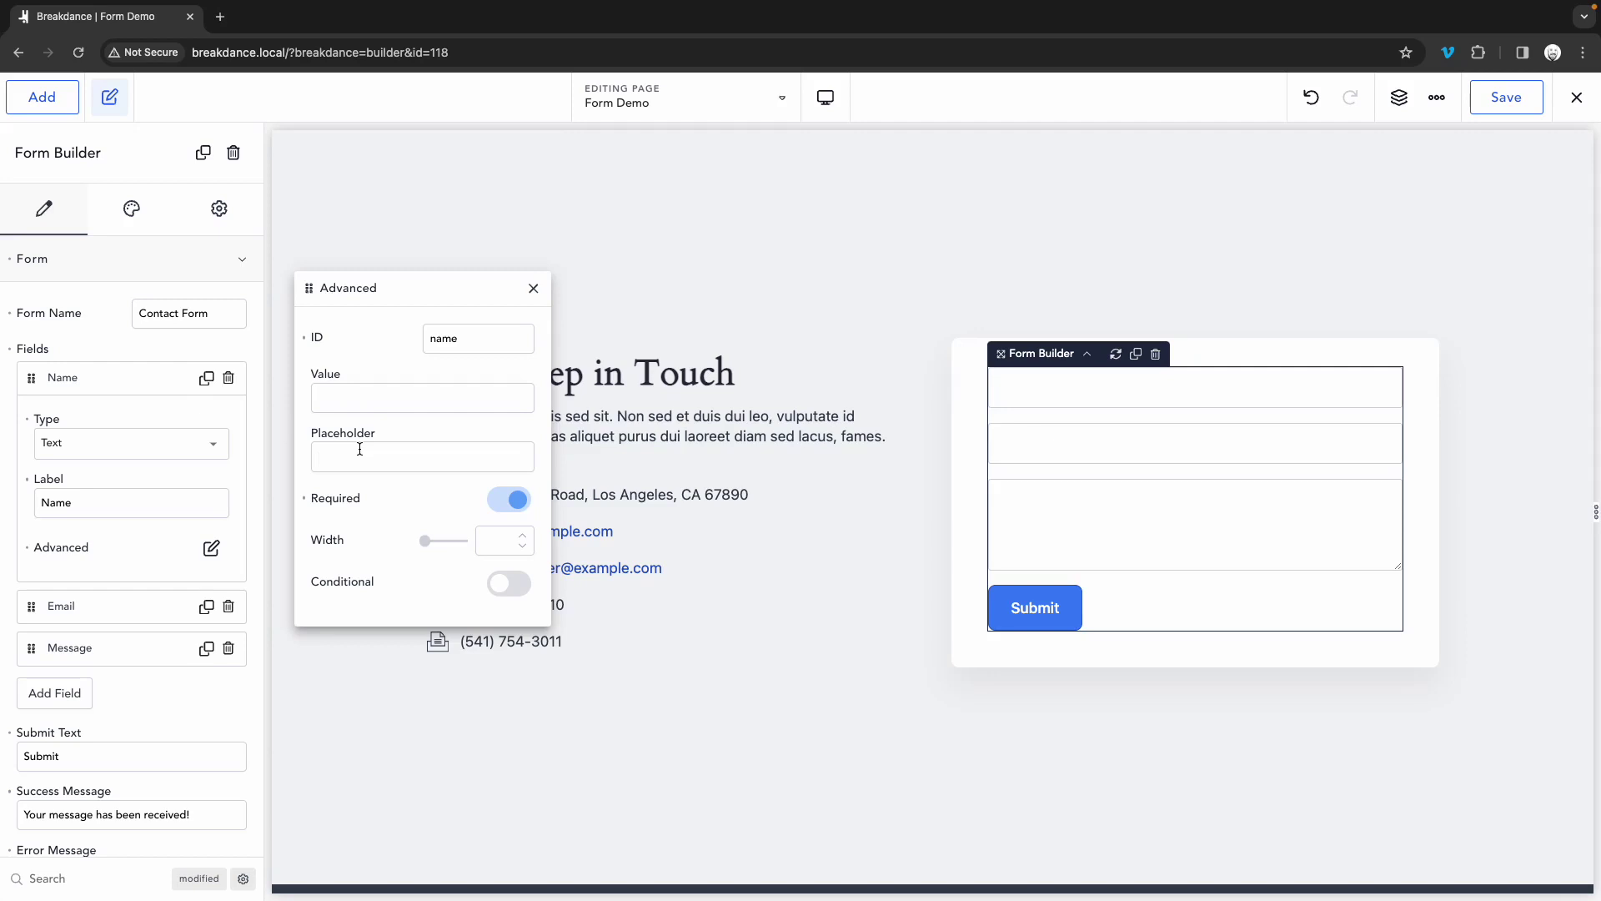
Set the Name field's placeholder to a sample full name followed by '(Required)'
text(John Smith)
key(ctrl+a)
text(Your Name)
text((Required))
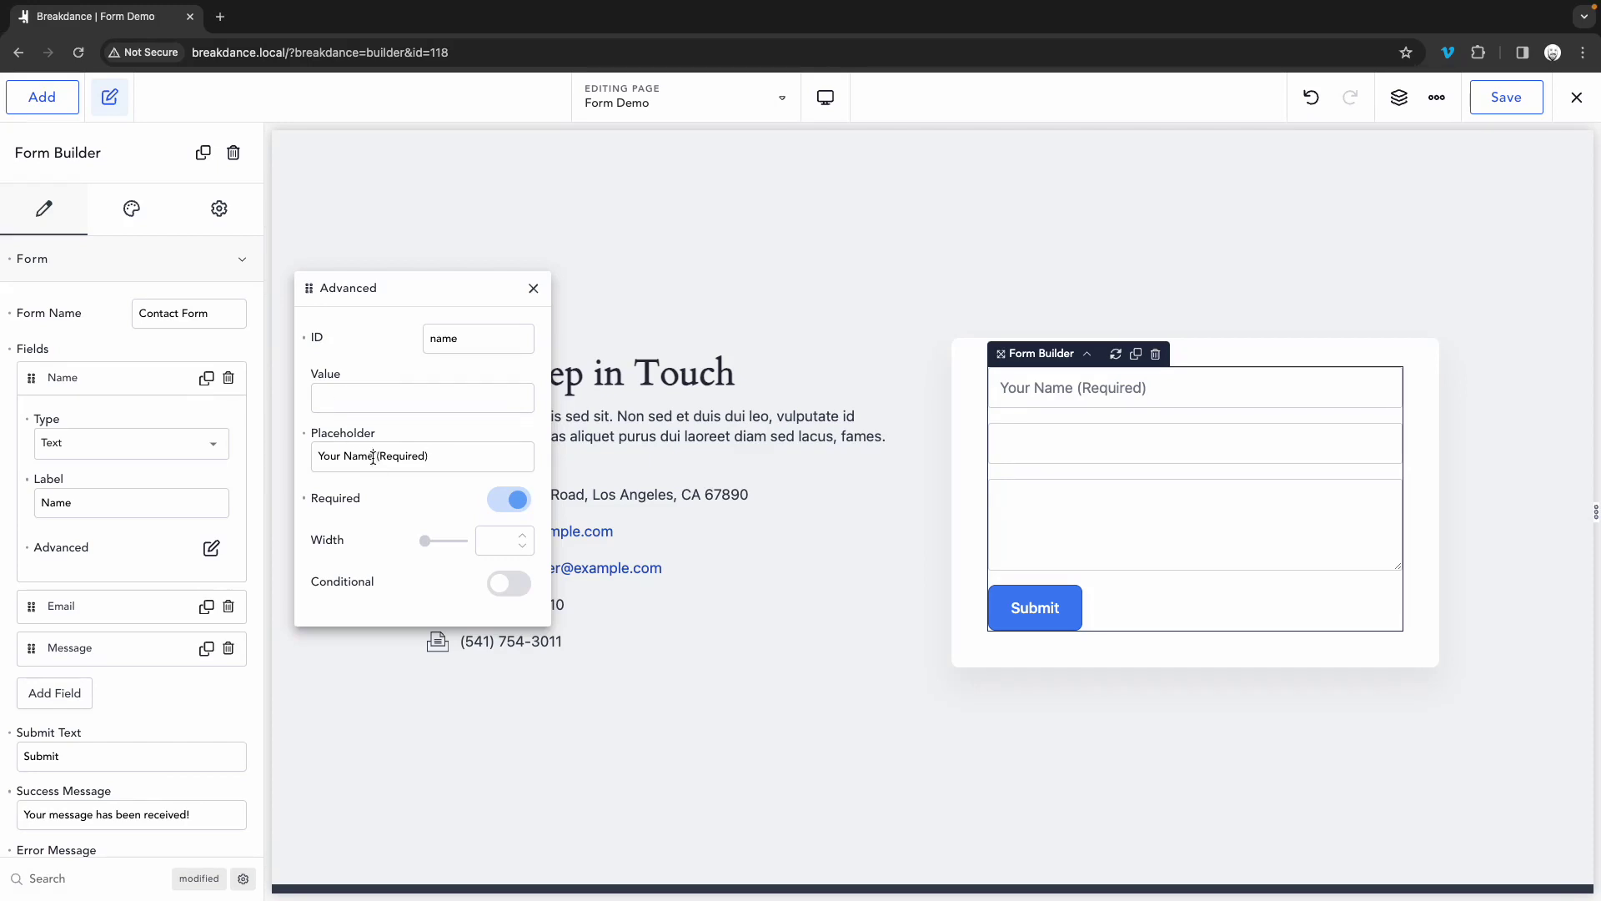
drag(374, 457, 270, 443)
text(John Smith)
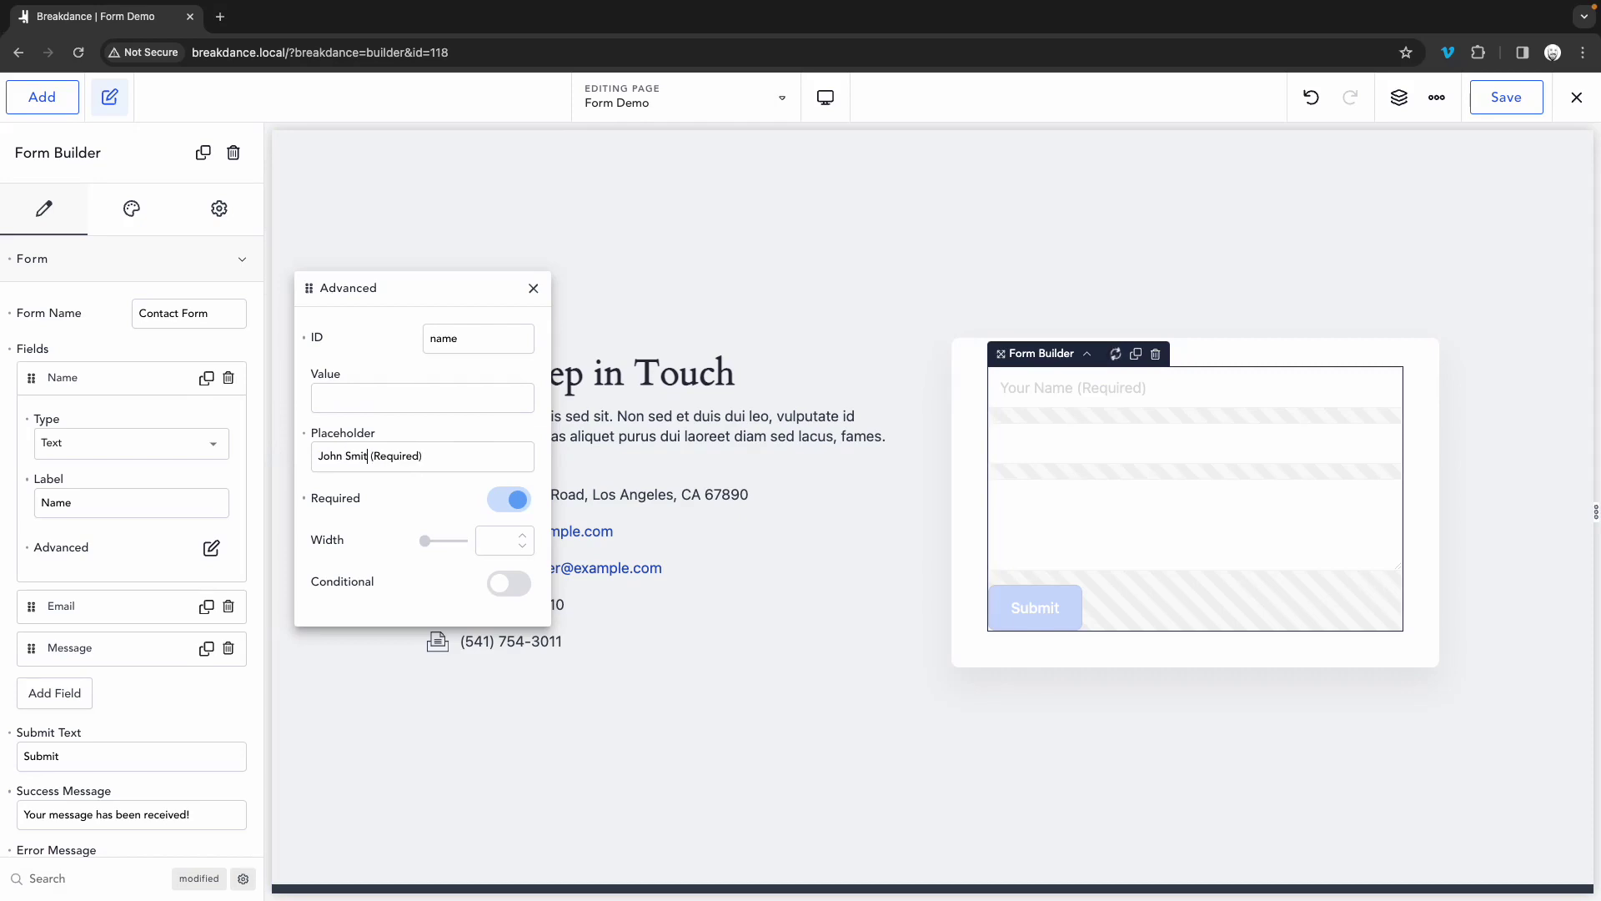
Paste a sample e-mail address followed by '(Required)' as the Email field's placeholder
click(116, 381)
click(130, 422)
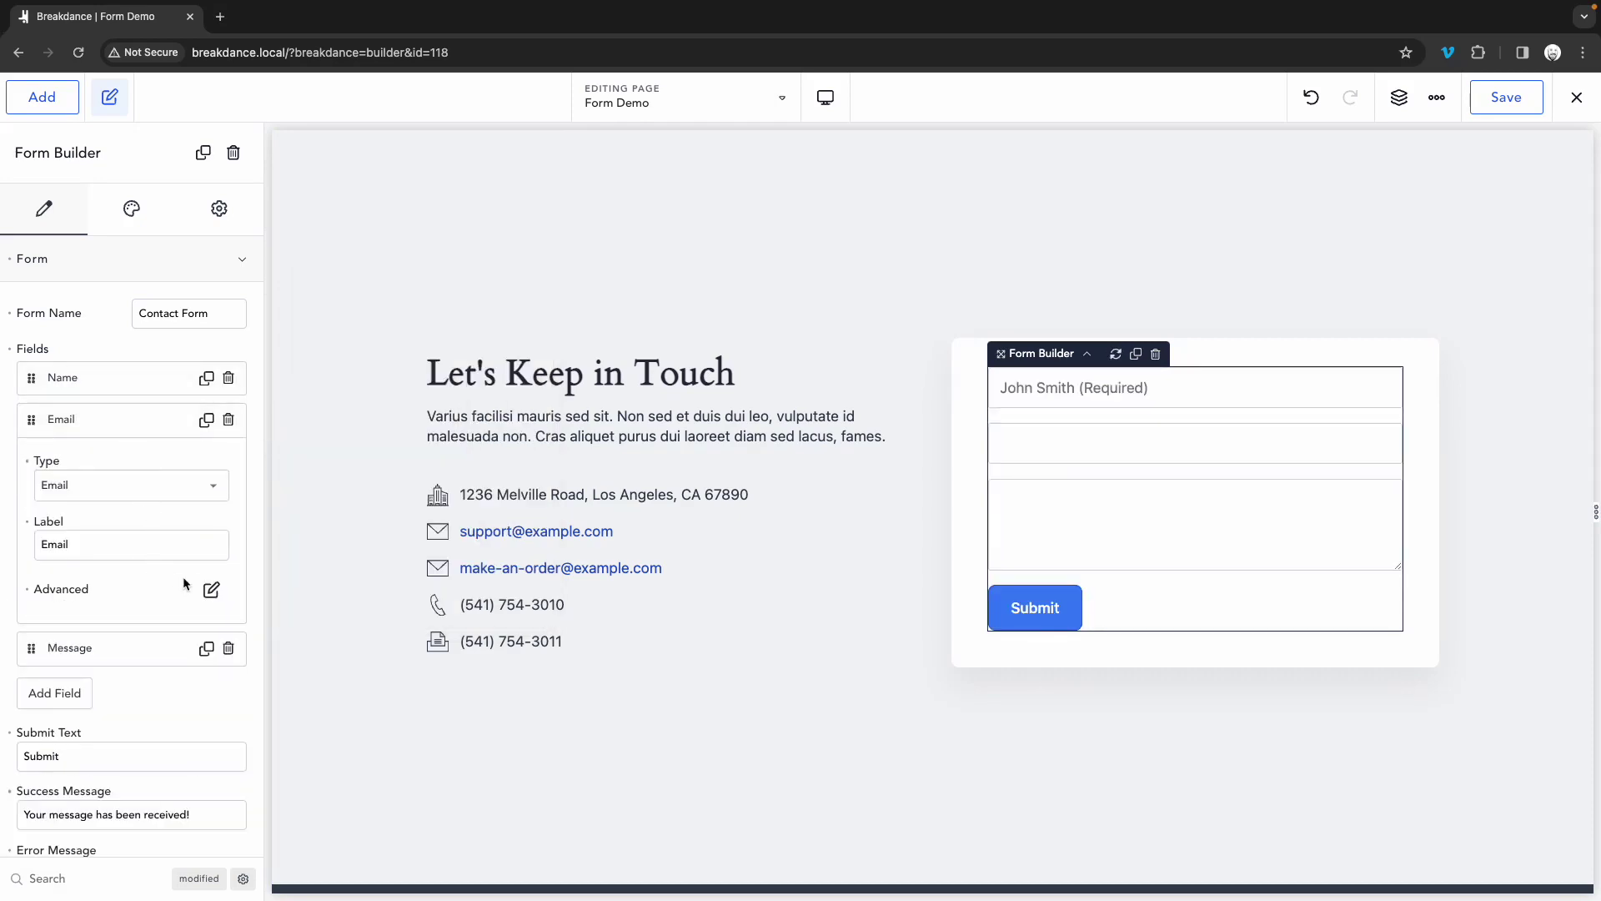
click(212, 590)
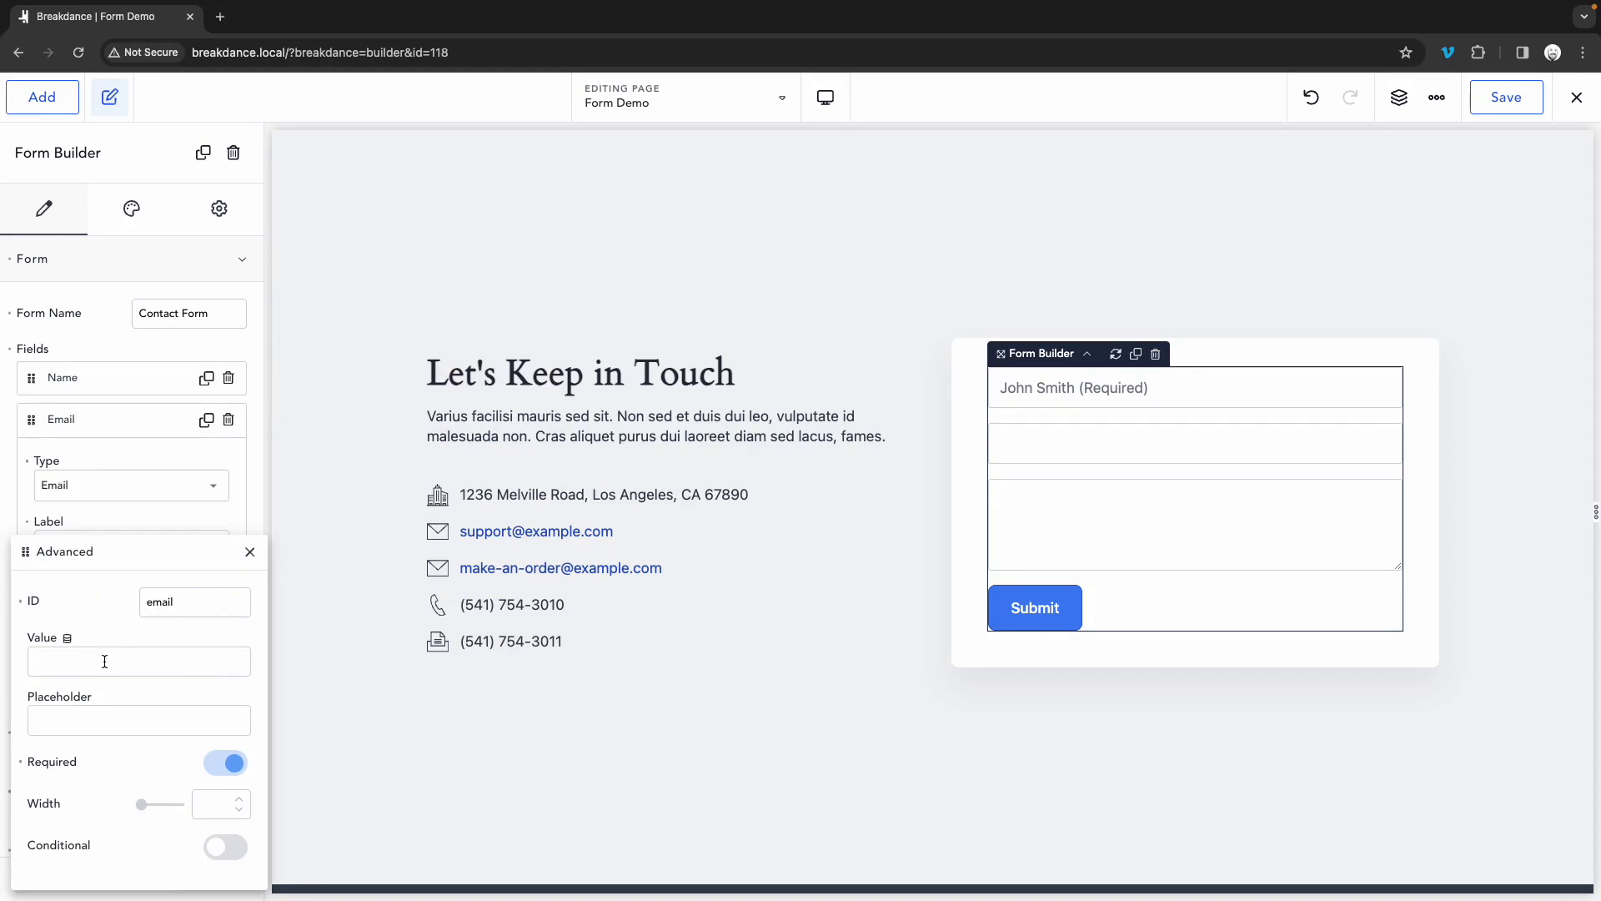
click(90, 725)
key(ctrl+v)
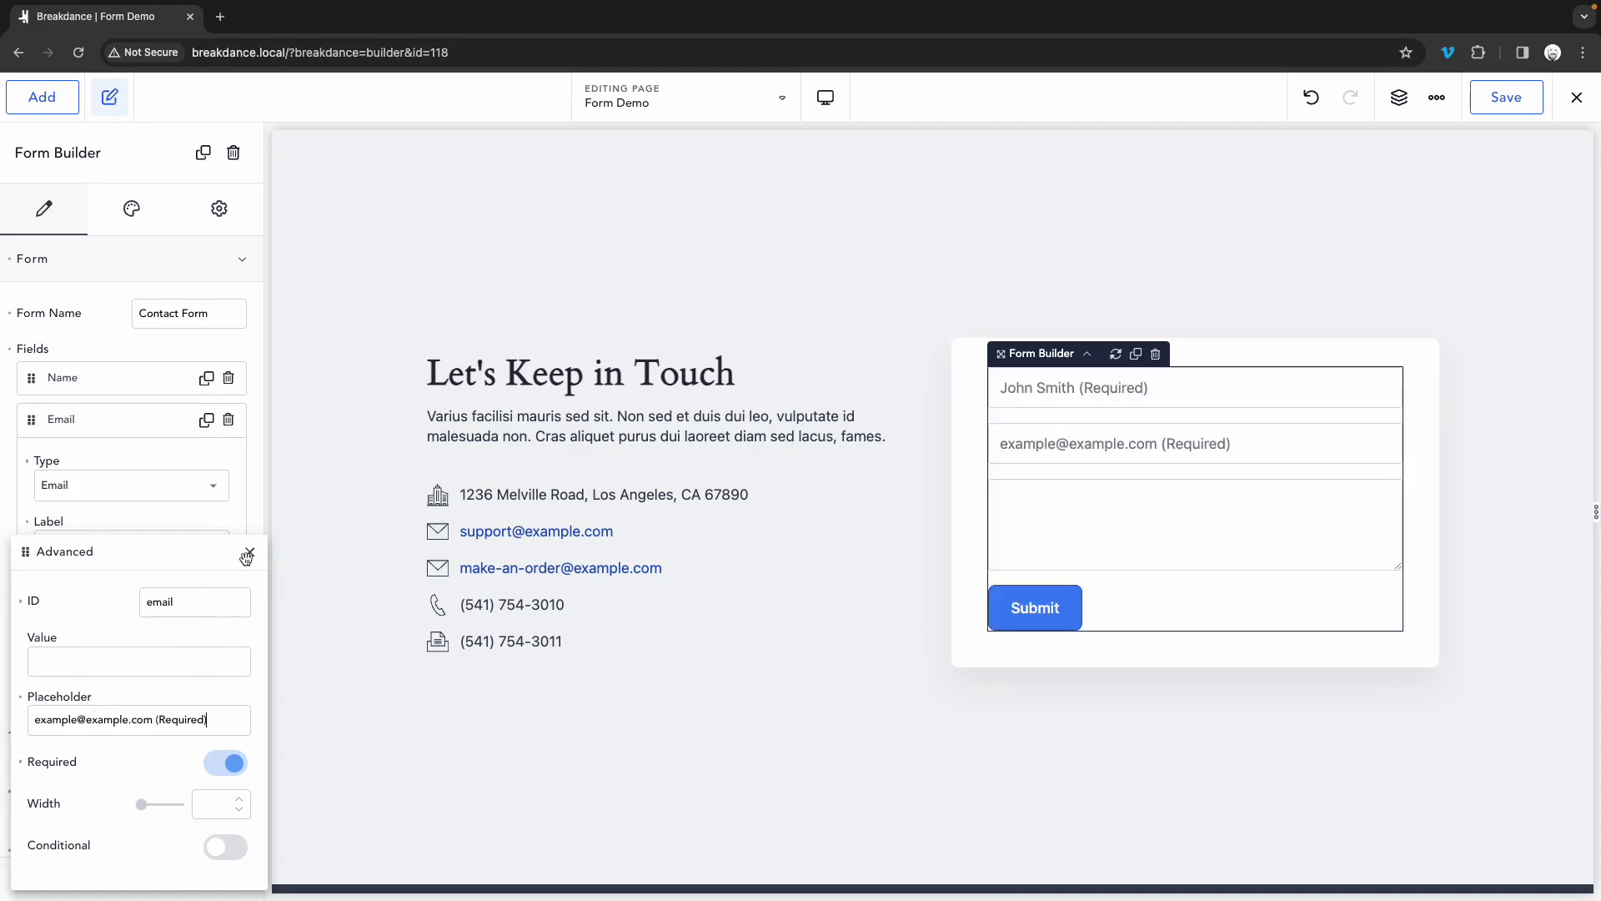
click(249, 552)
Set the Message field's placeholder to 'Lorem ipsum... (Required)'
click(98, 646)
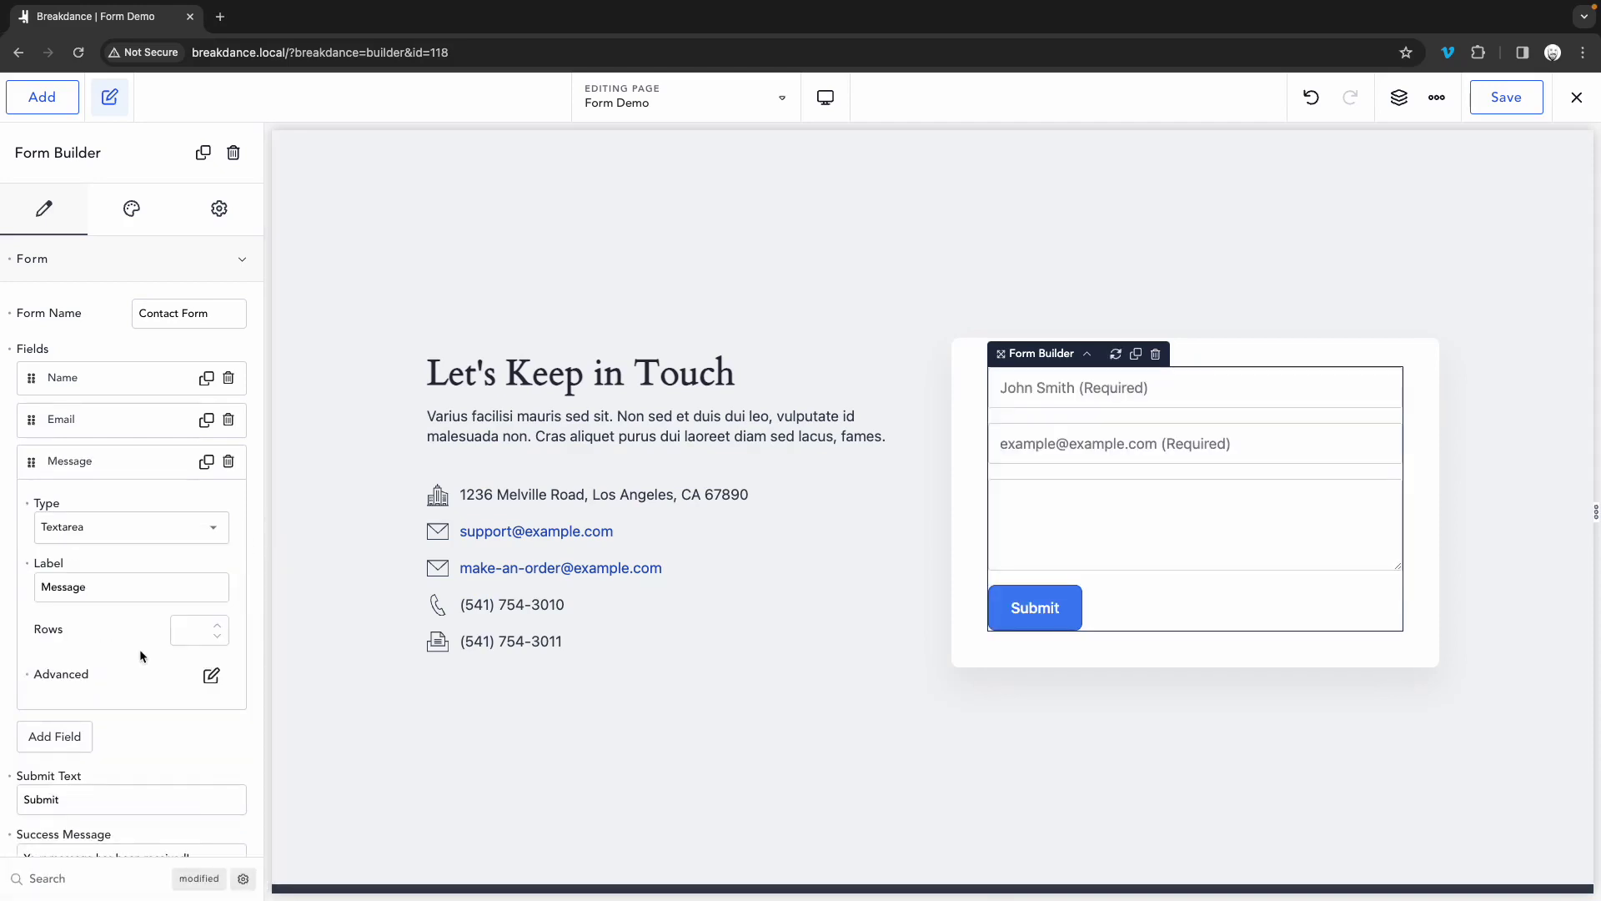
click(211, 675)
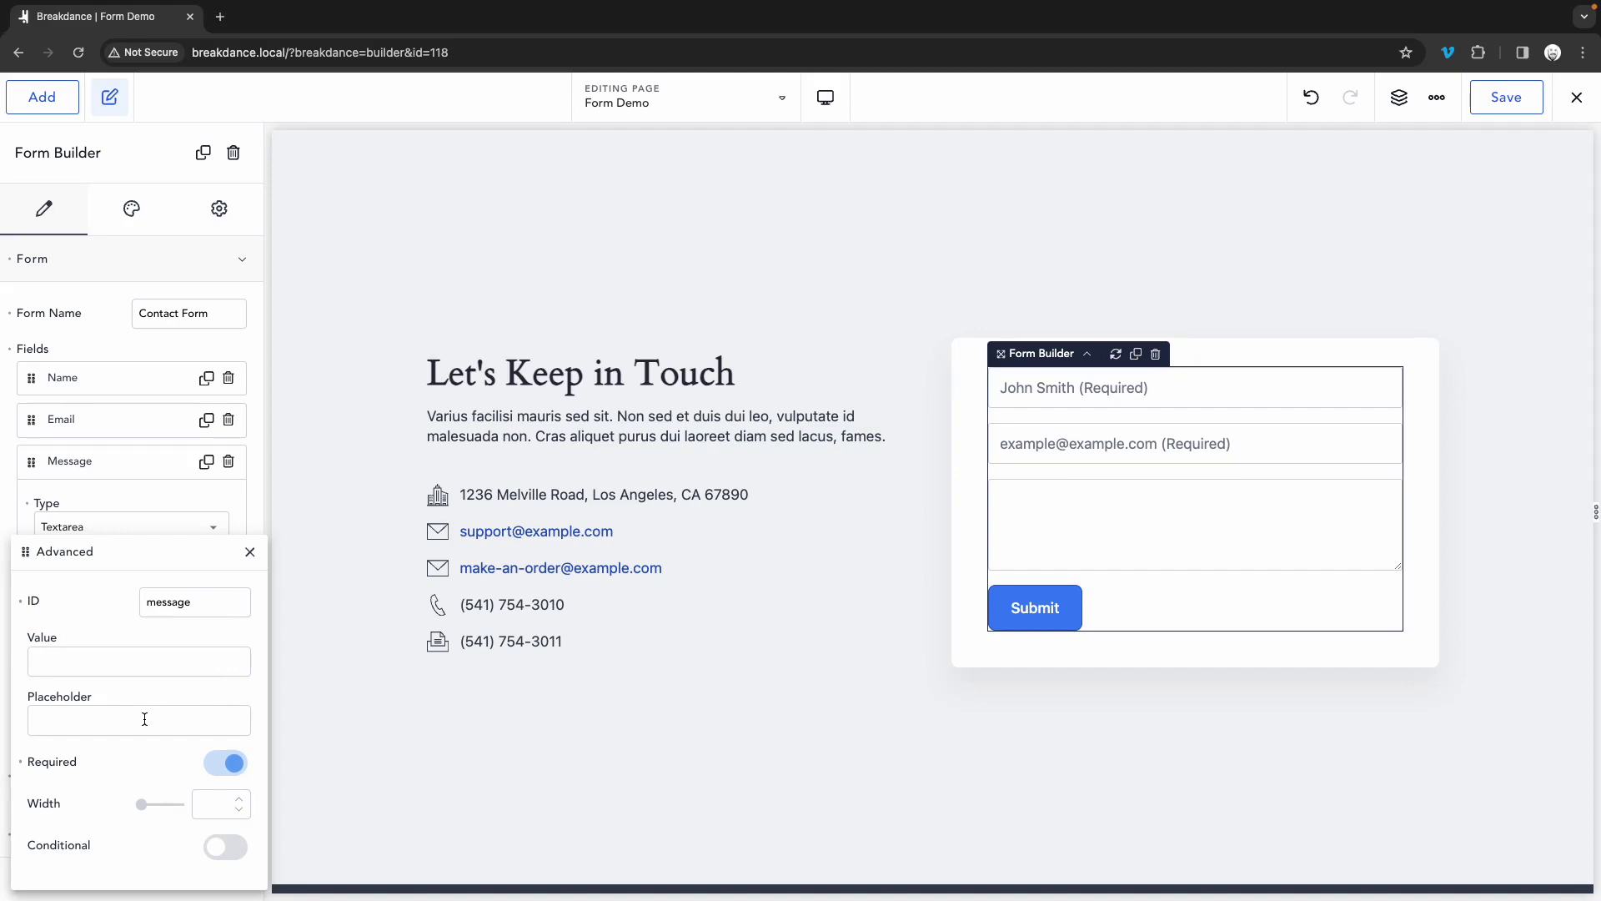
text(Lorem ipsum... (Required))
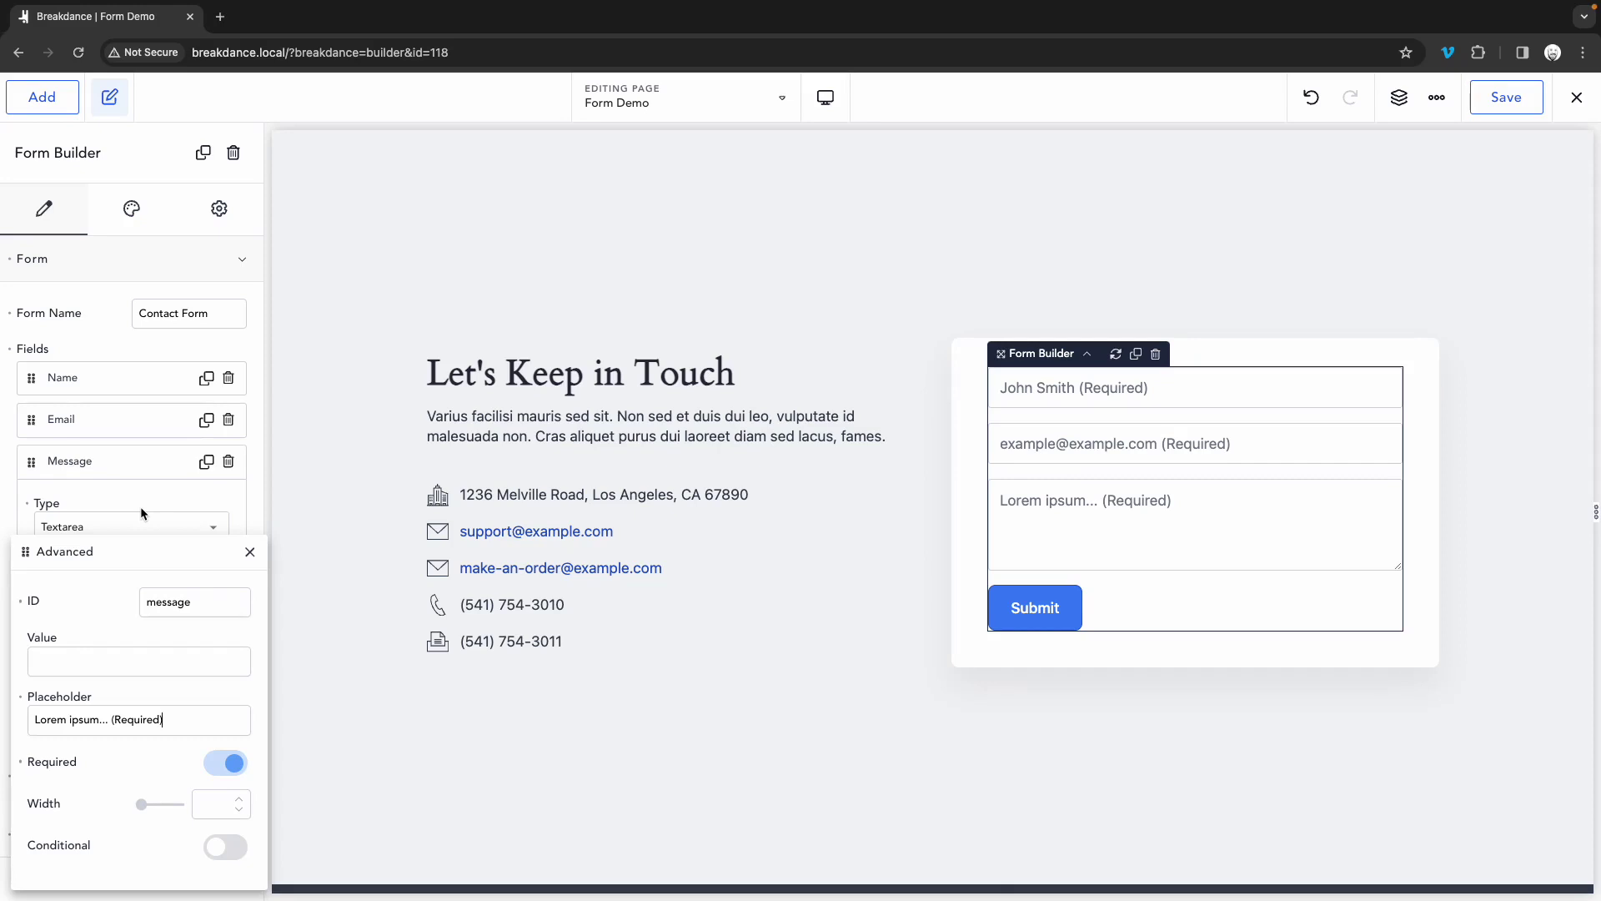
Select the newsletter column in the page footer
scroll(779, 512, down, 5)
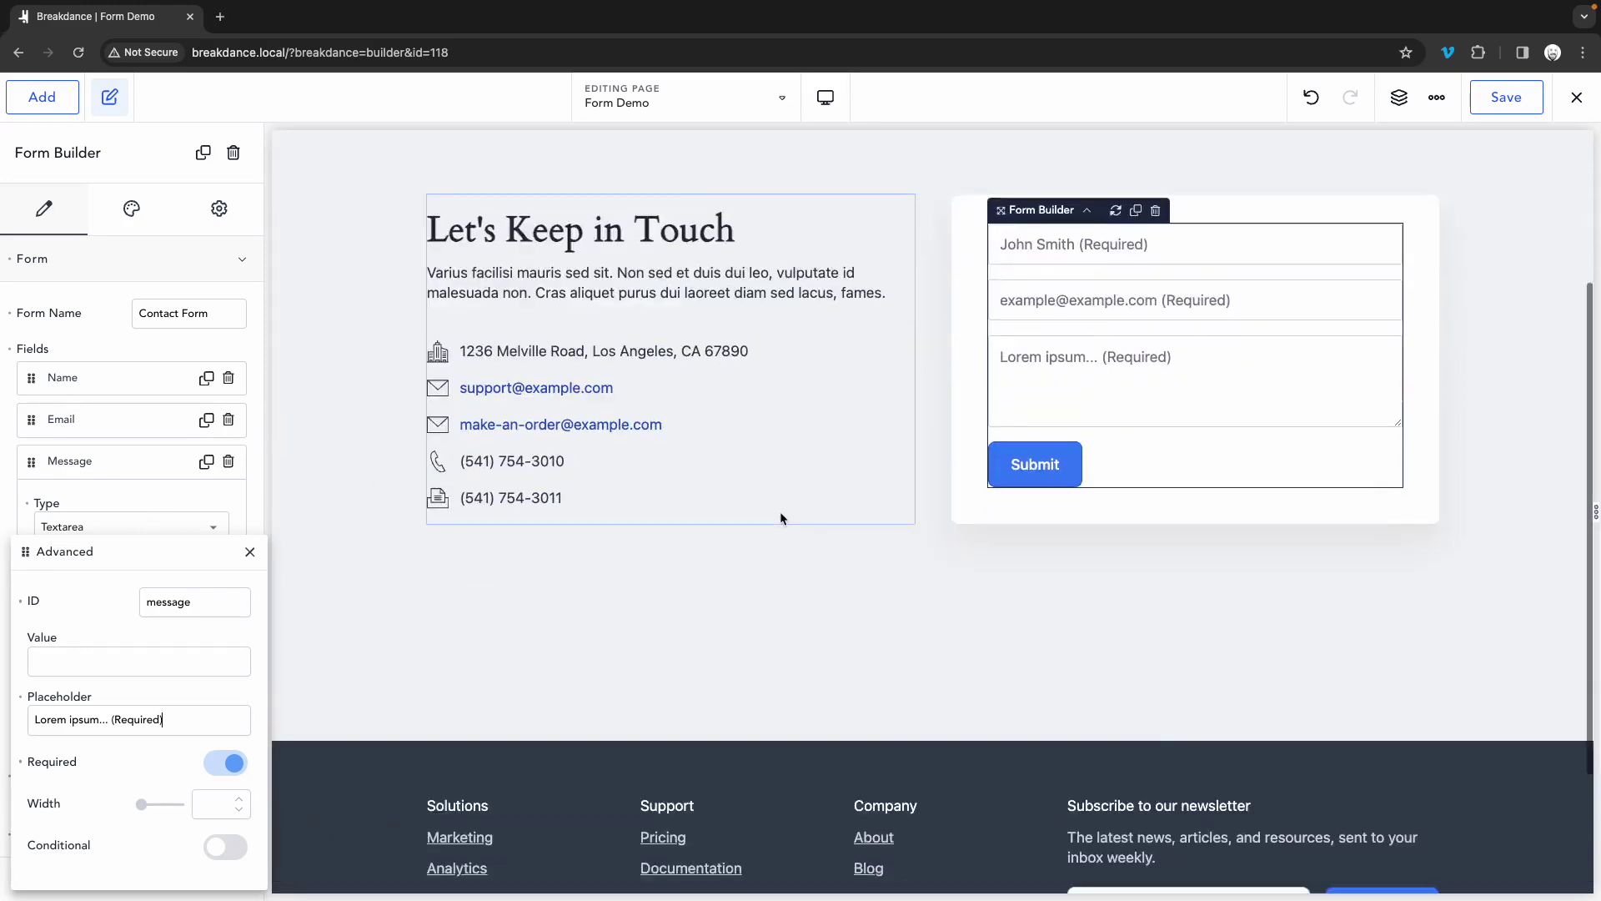
click(1176, 706)
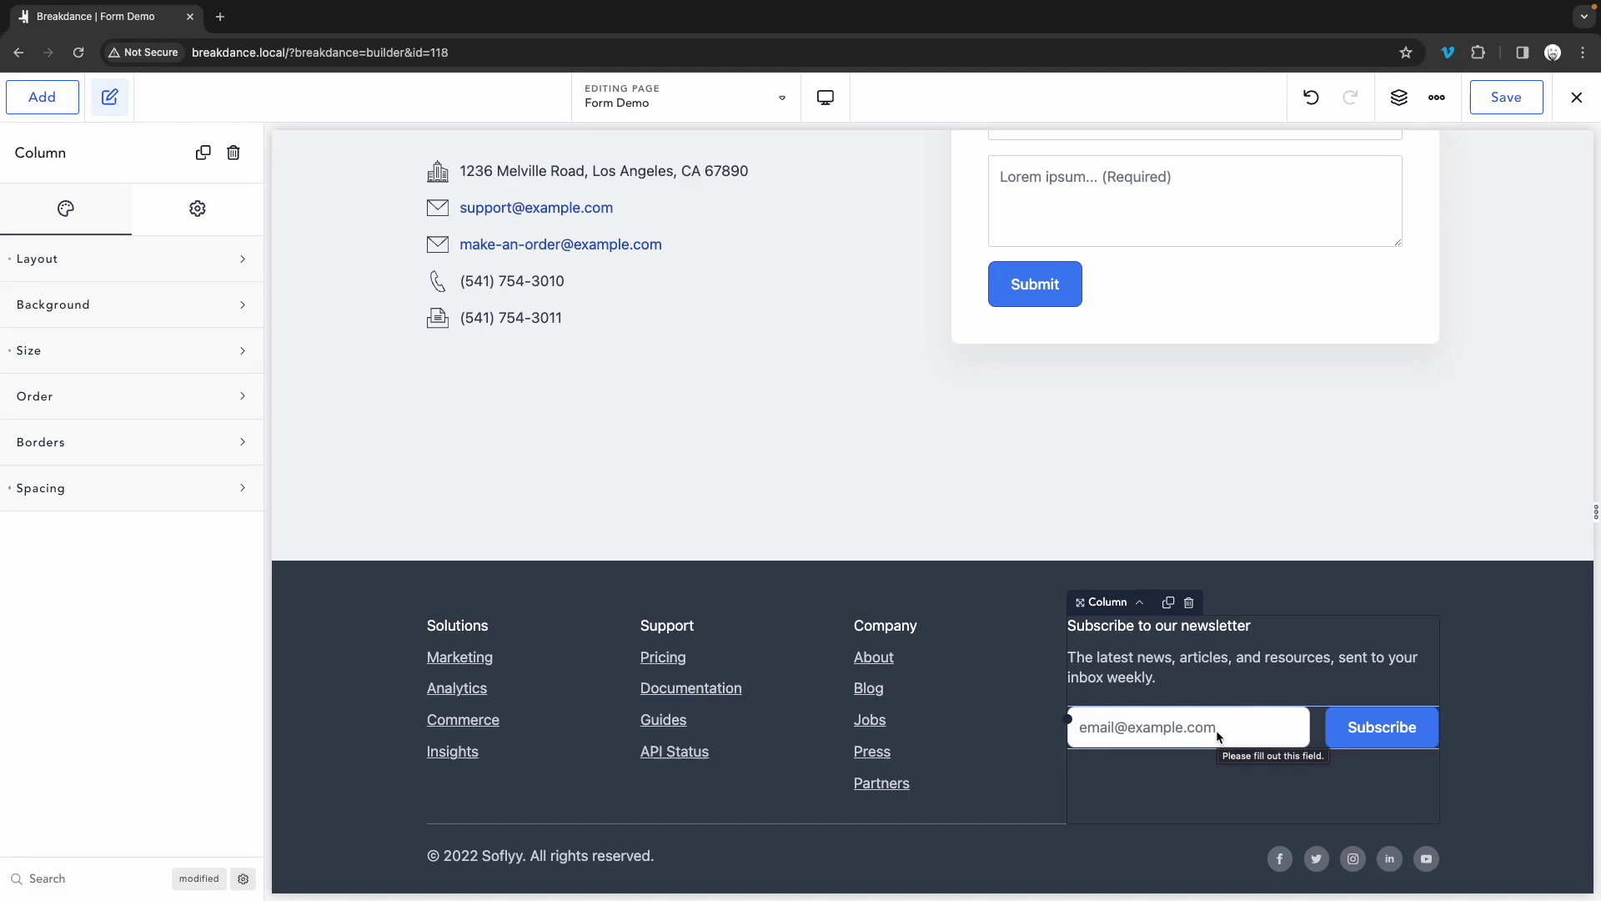
scroll(1217, 729, up, 5)
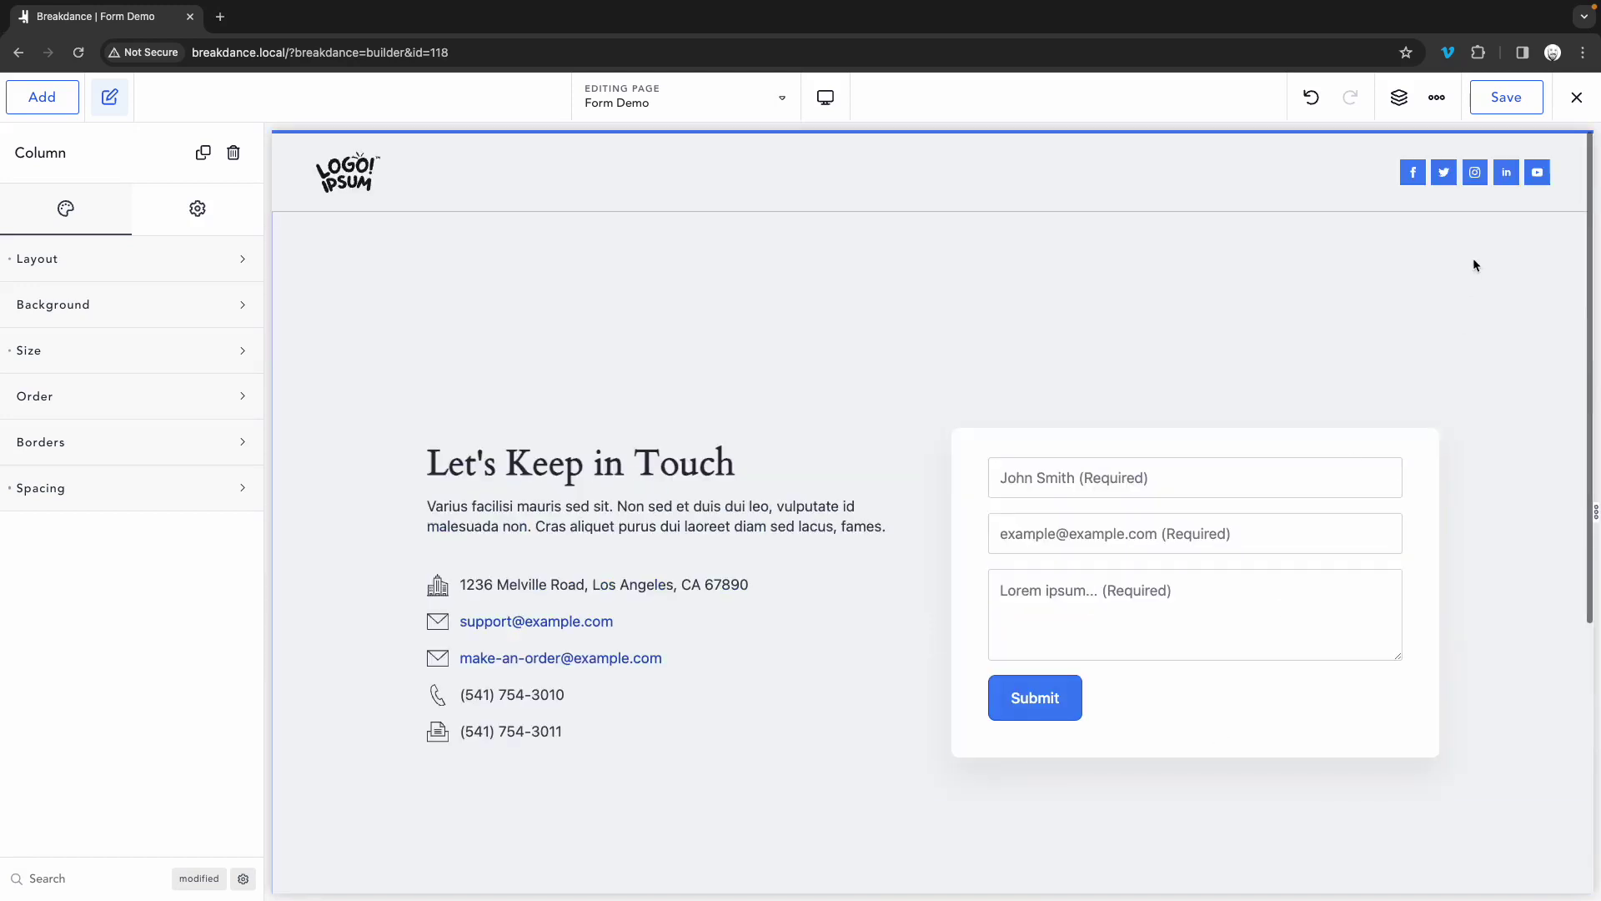
Save the page and open its front end in a new browser tab
click(1509, 100)
click(1576, 96)
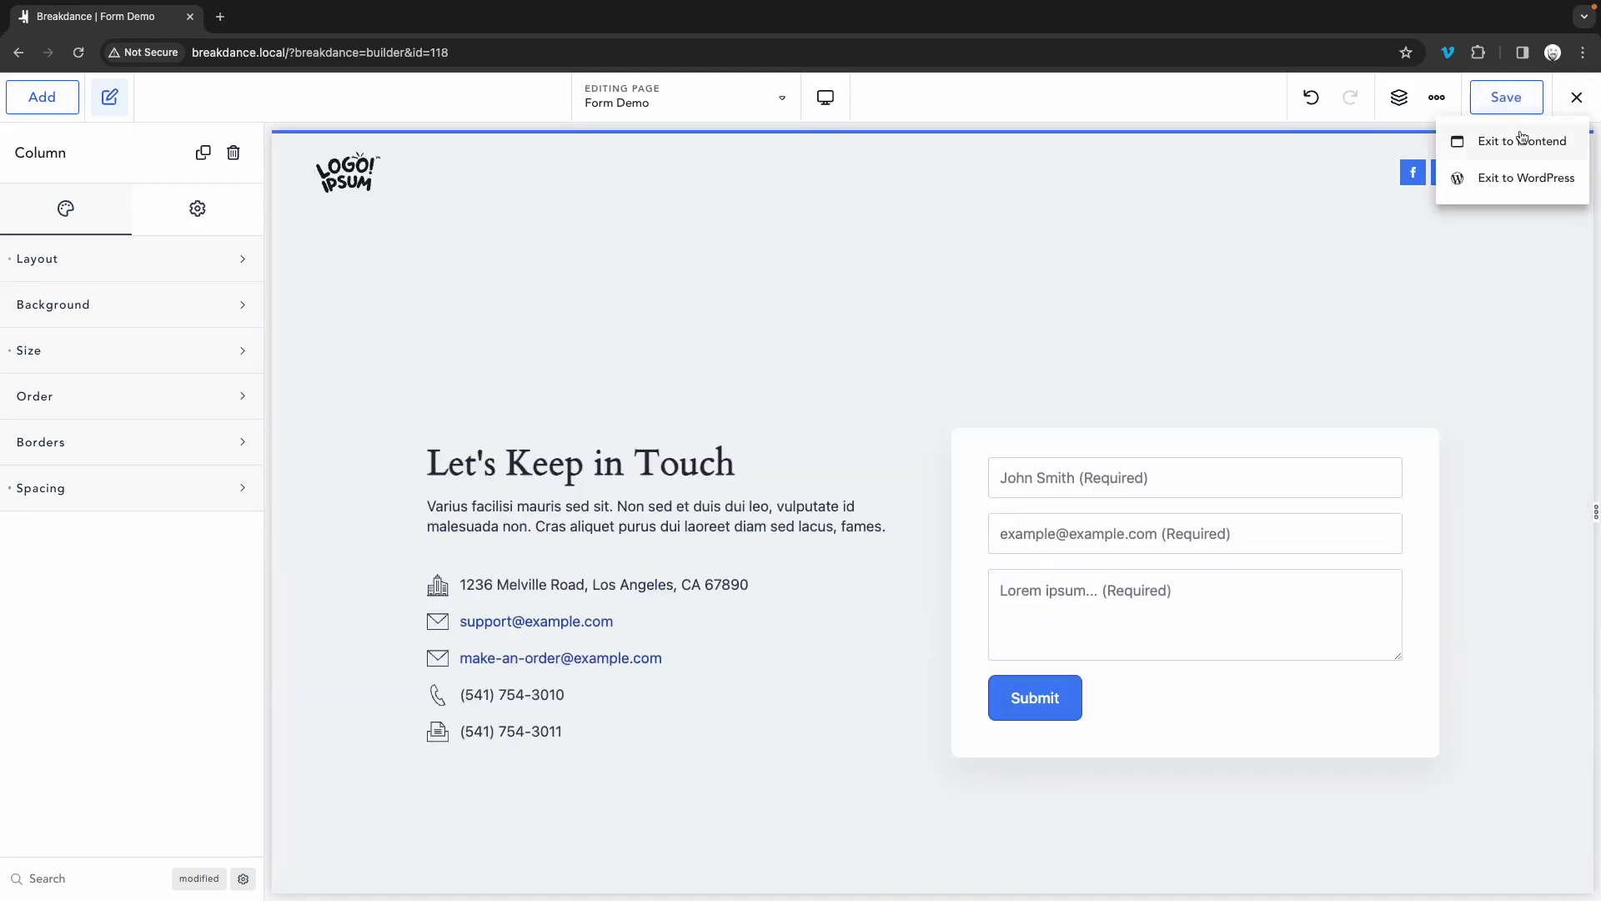
right_click(1525, 135)
click(1376, 140)
Inspect the live Name field's label in DevTools, confirming it is clipped to 0.99×0.99
click(304, 16)
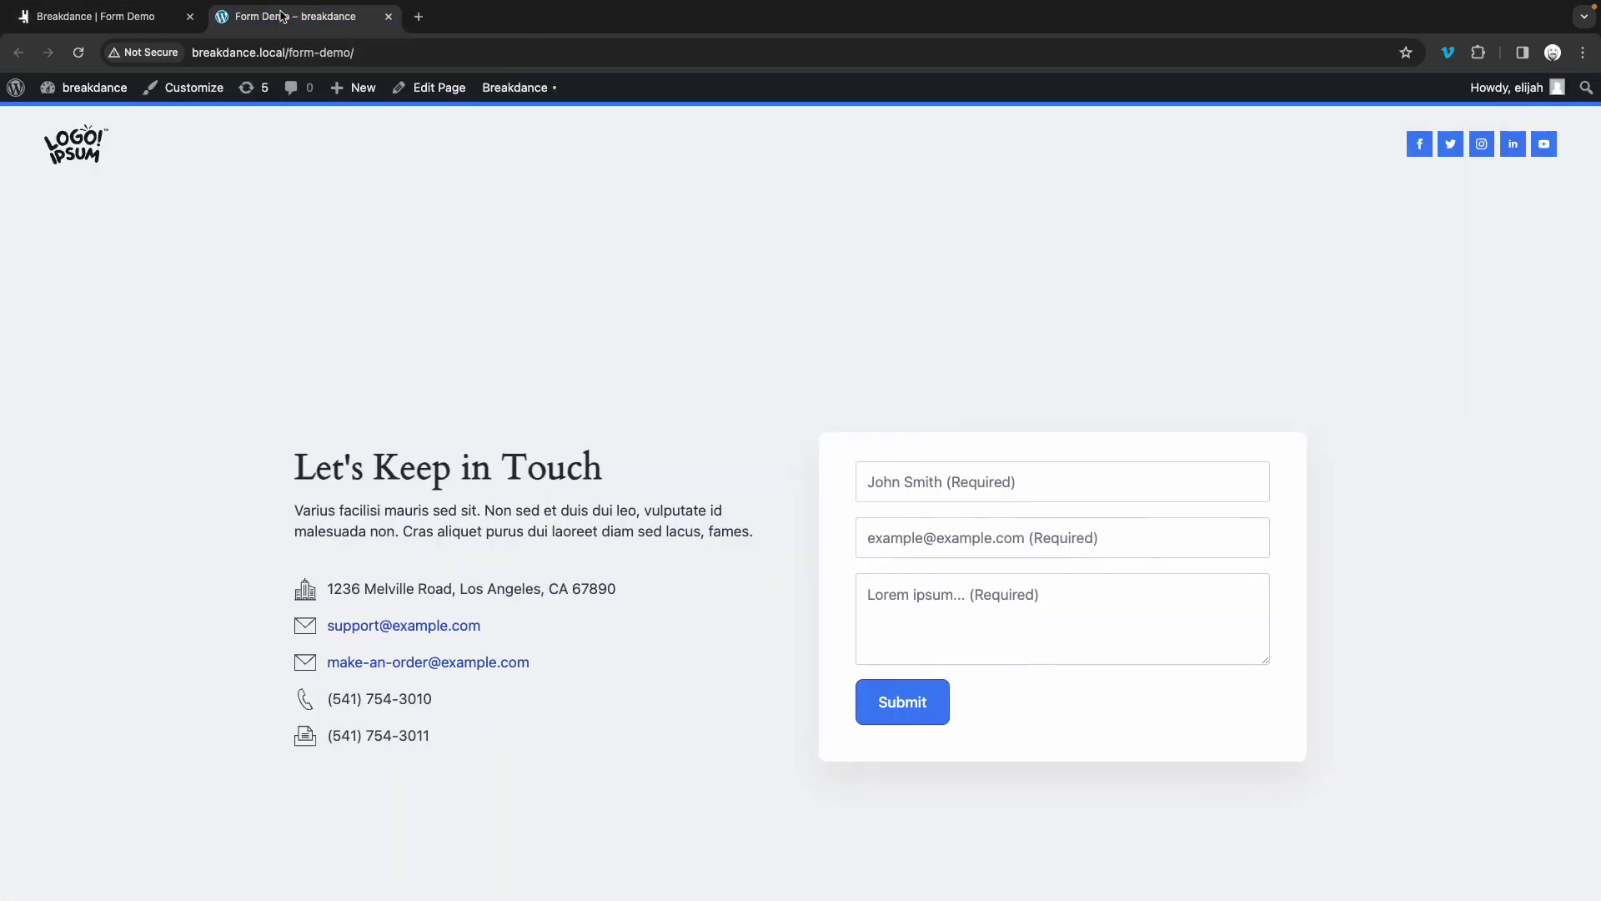
key(super+shift+c)
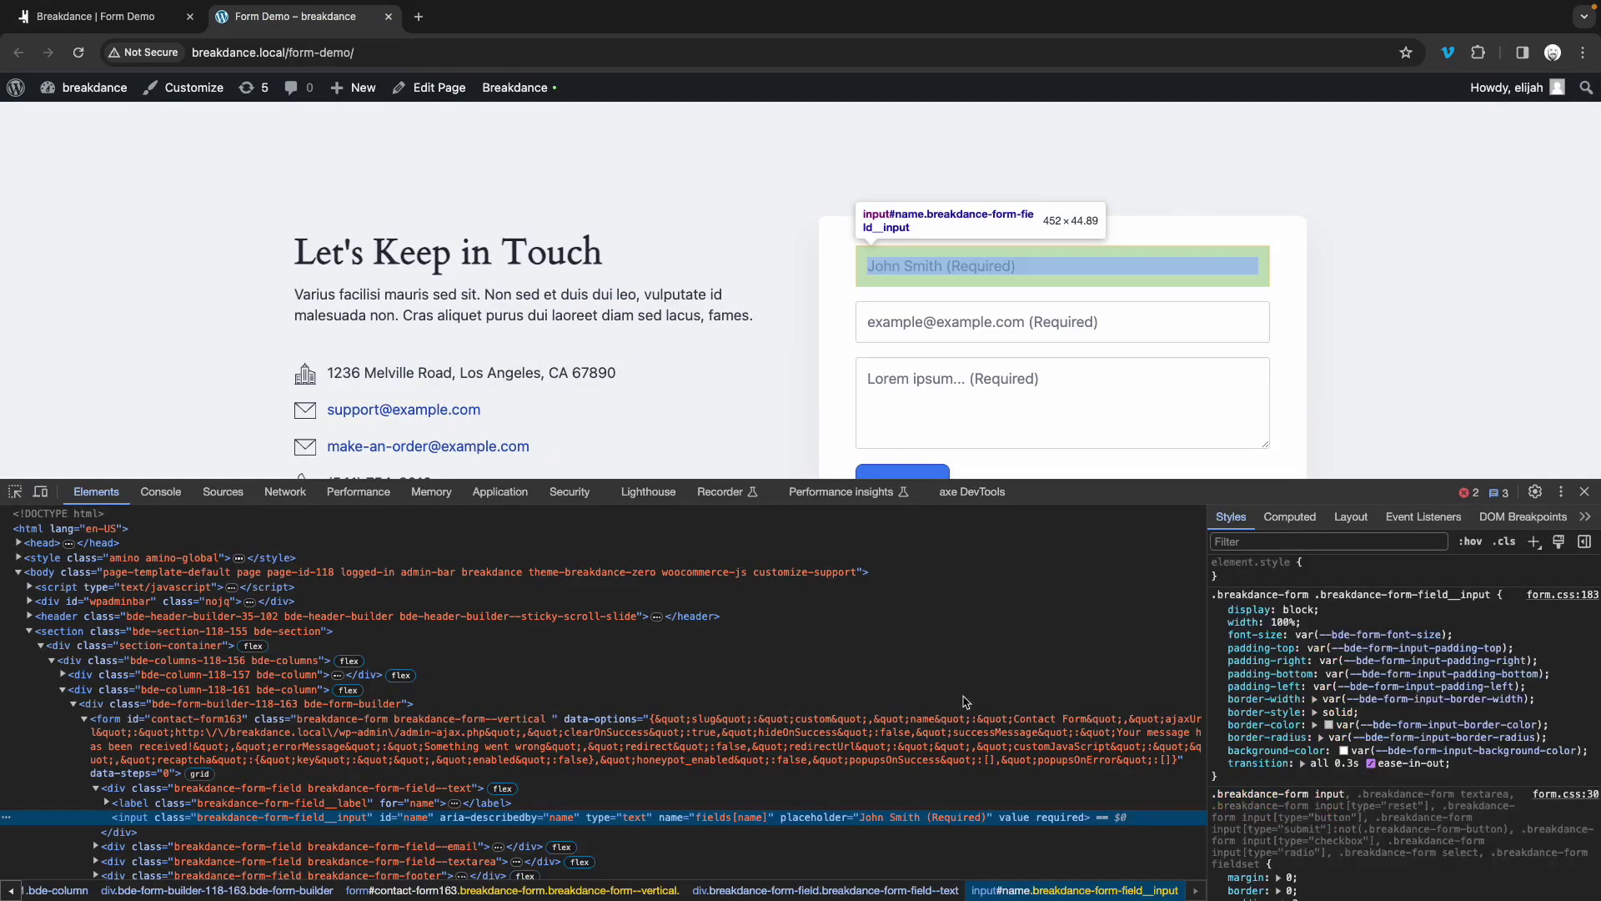
click(266, 805)
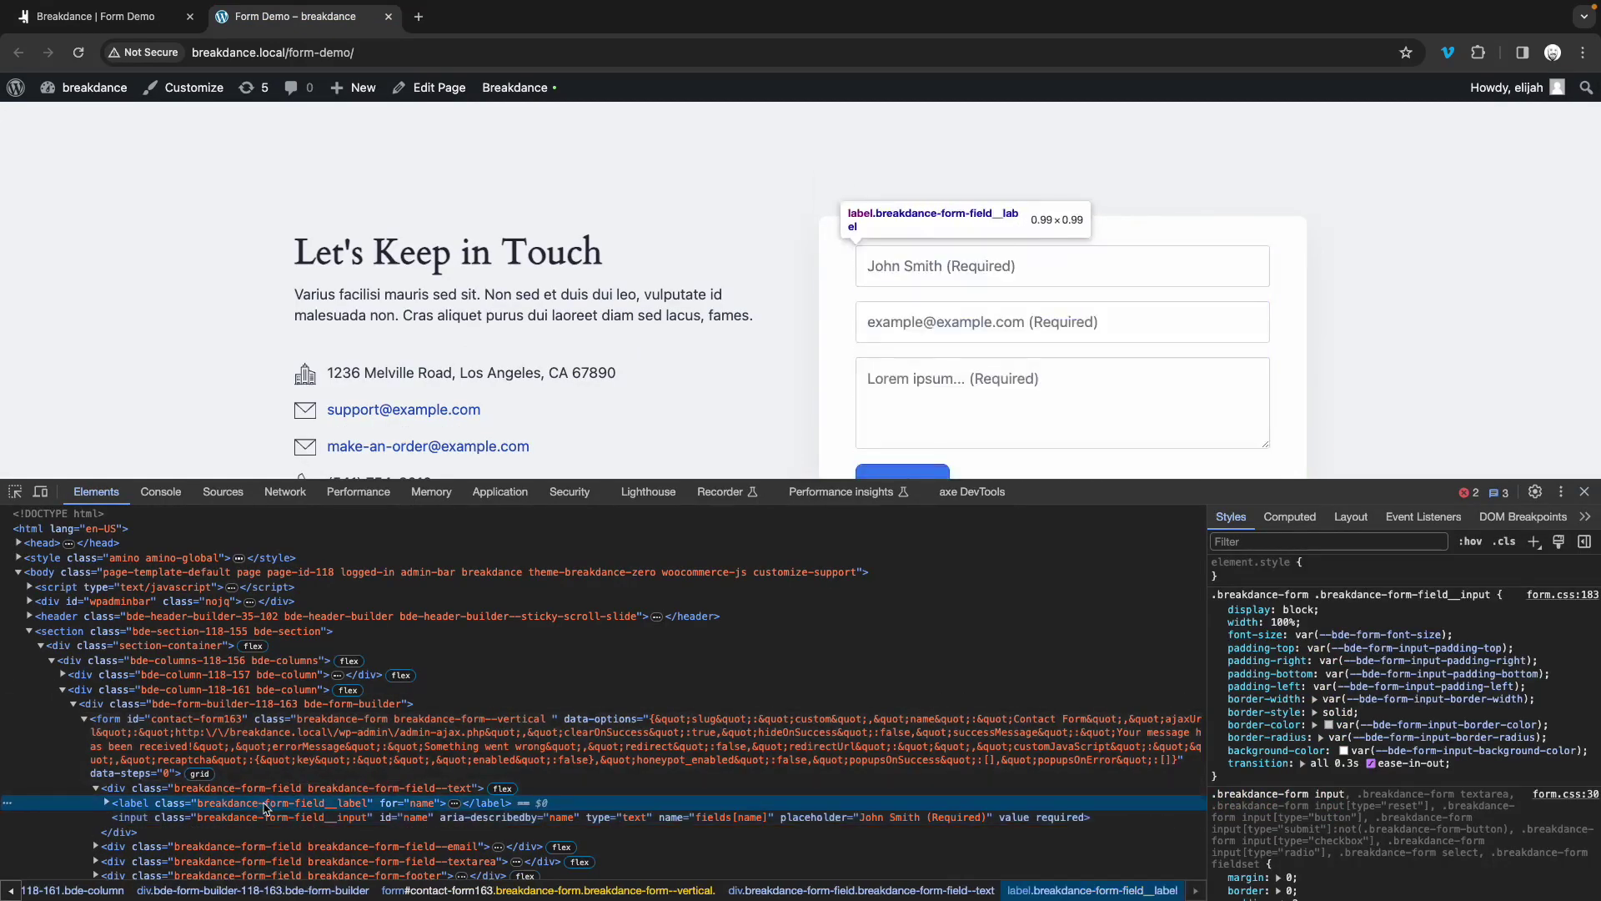